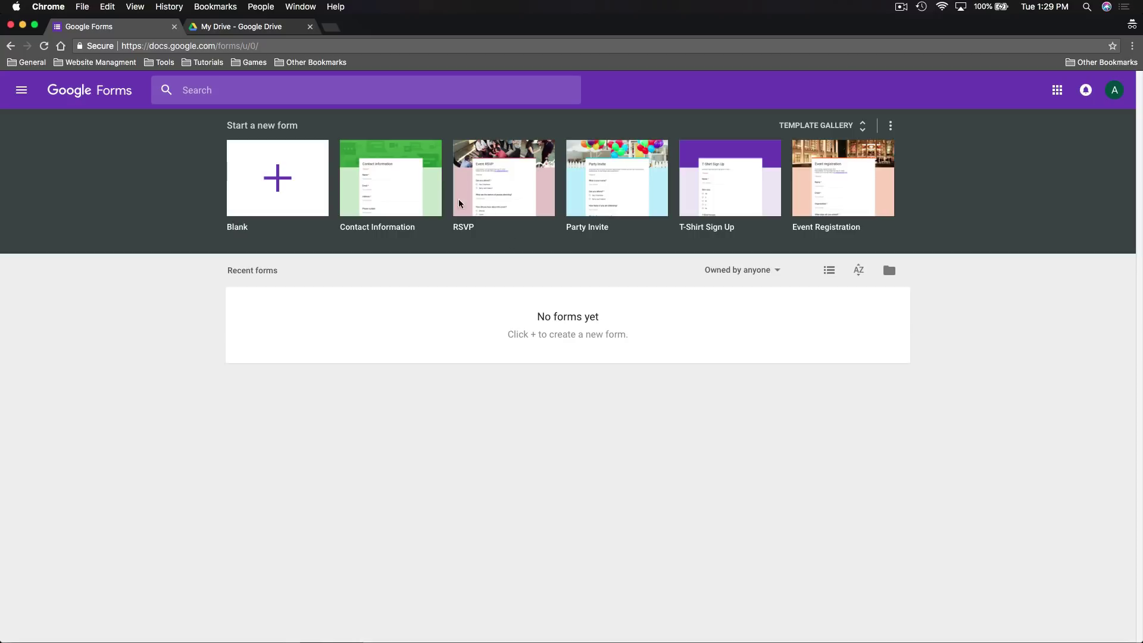
Switch to Google Drive and create a blank Google Forms form from there
{"action": "left_click", "coordinate": [268, 25]}
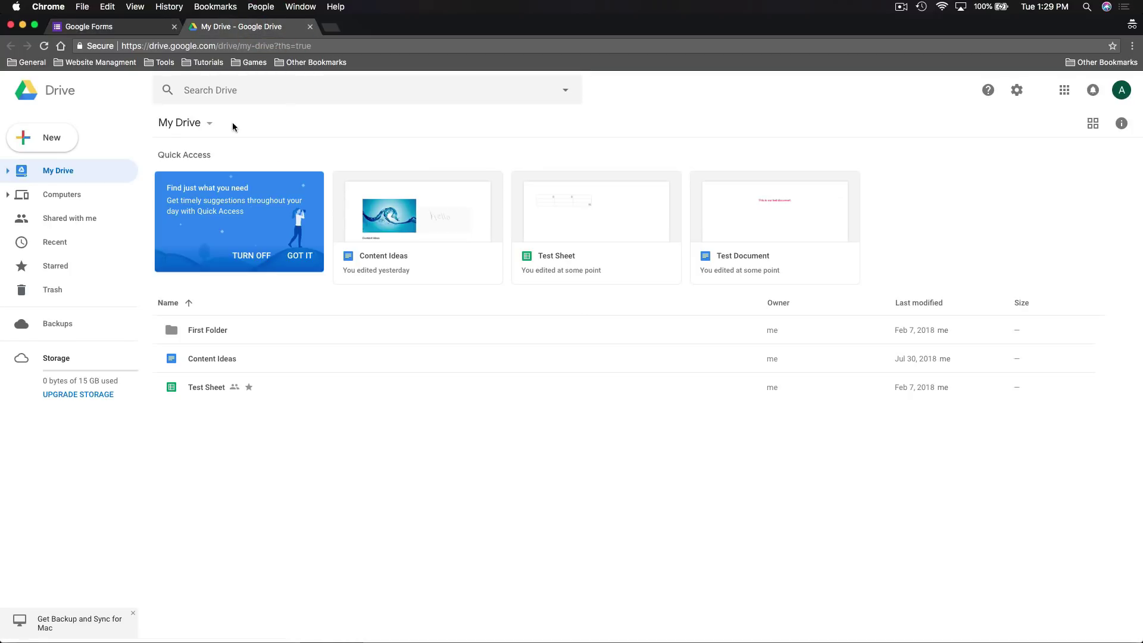
{"action": "left_click", "coordinate": [60, 139]}
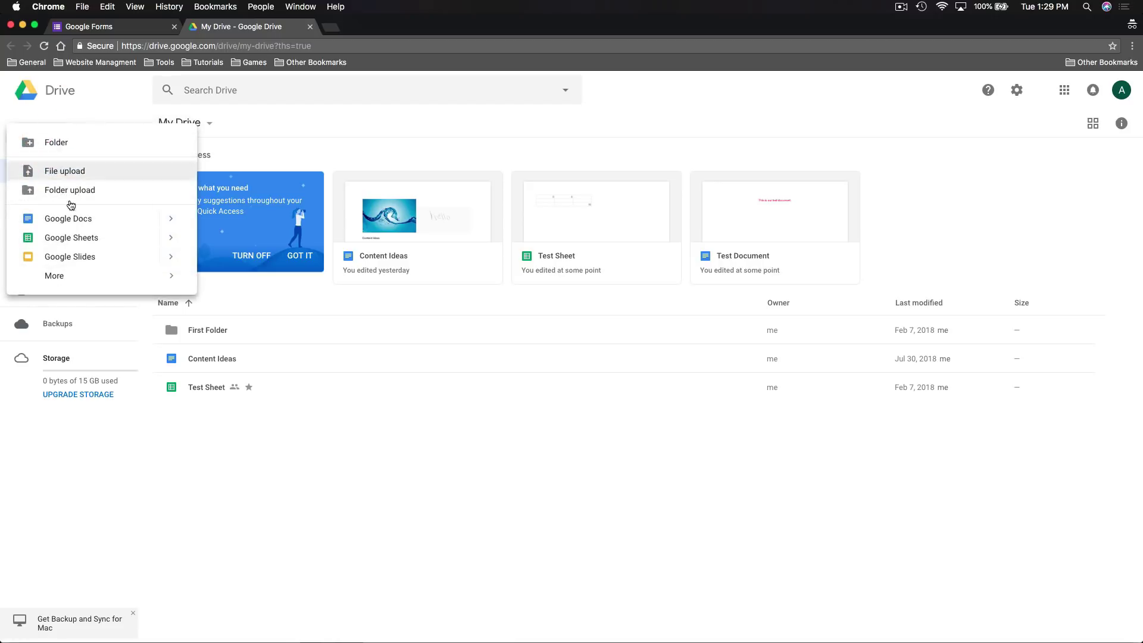
{"action": "mouse_move", "coordinate": [77, 273]}
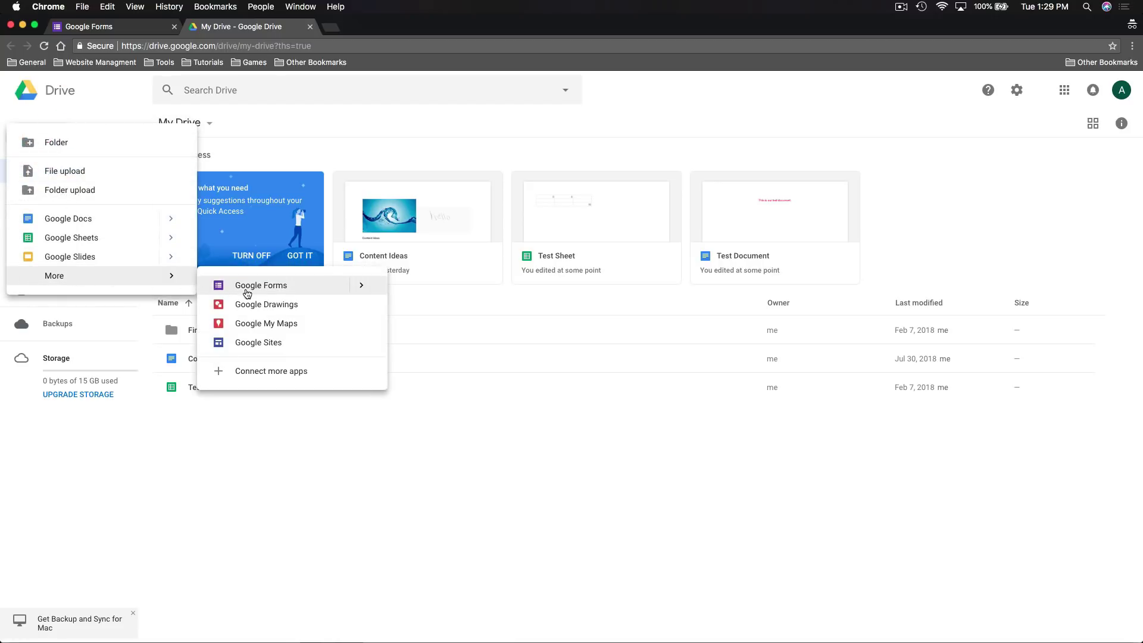
{"action": "mouse_move", "coordinate": [357, 286]}
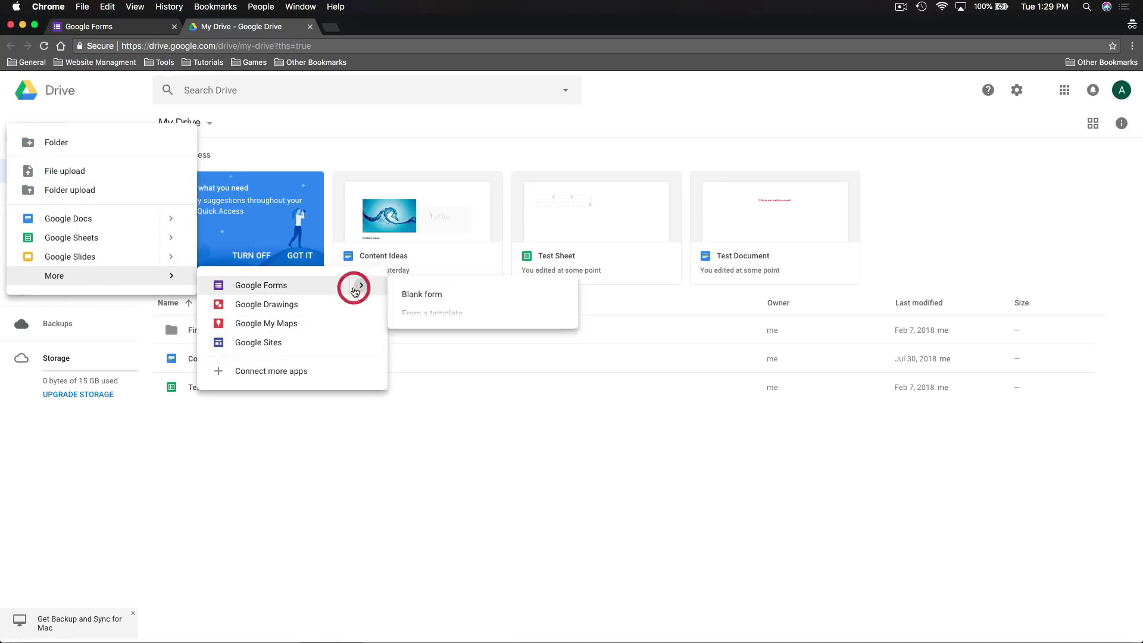
{"action": "left_click", "coordinate": [467, 297]}
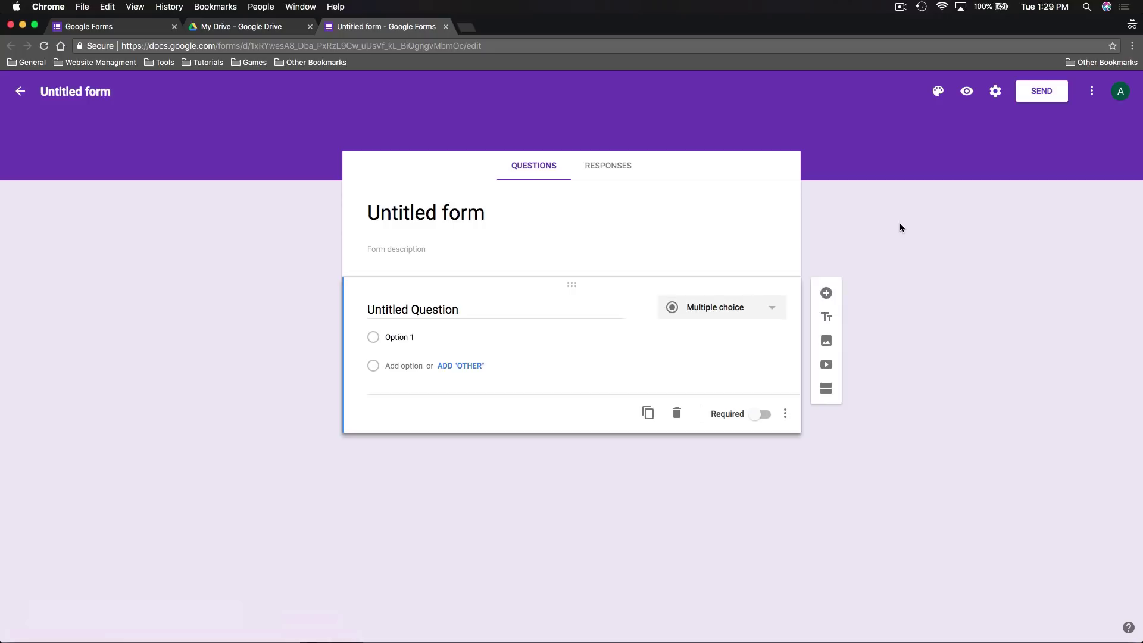
Title the form "Future Tutorials Survey" and describe it as "A survey to find out what type of content people would like to see in the future."
{"action": "left_click", "coordinate": [420, 212]}
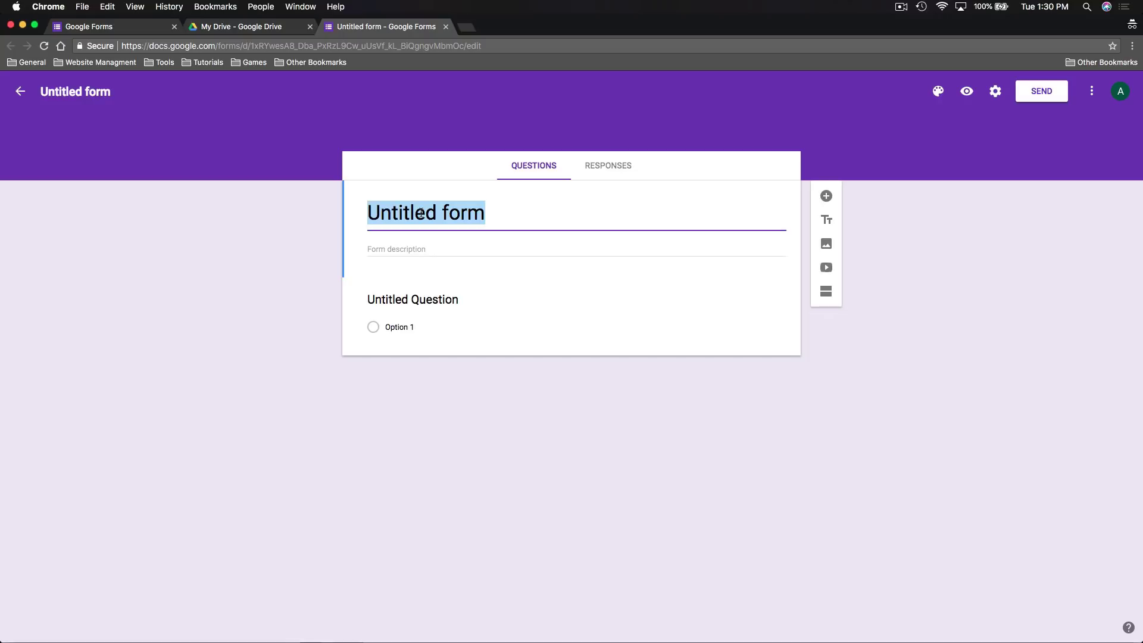
{"action": "type", "text": "Future Tutorials Survey"}
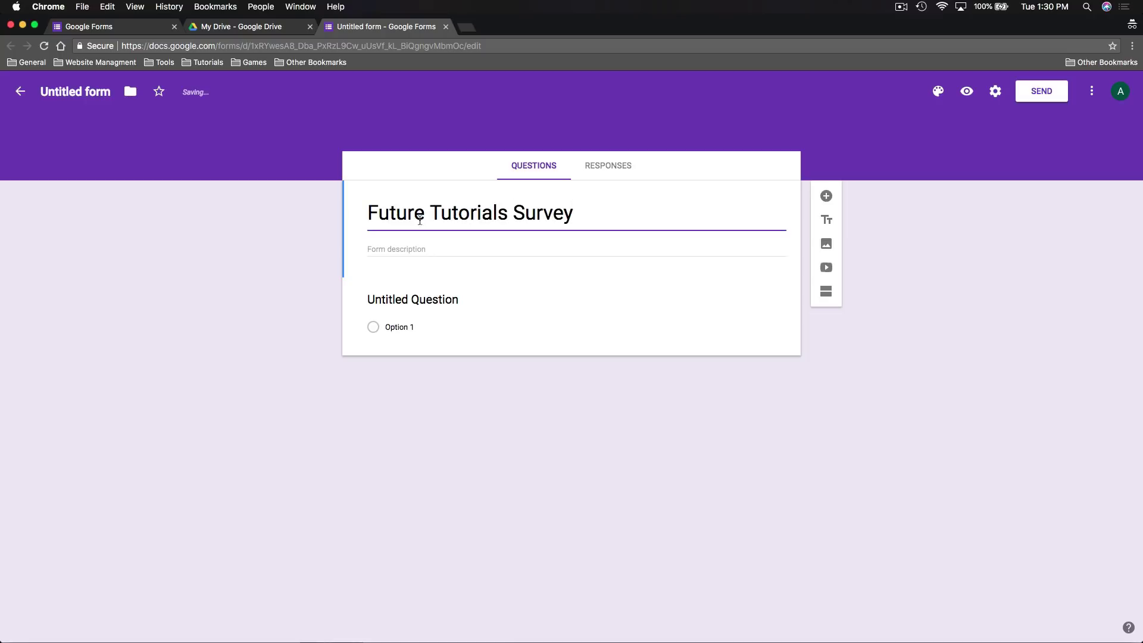
{"action": "key", "text": "Tab"}
{"action": "type", "text": "A survey to find out what type of content people would liek to"}
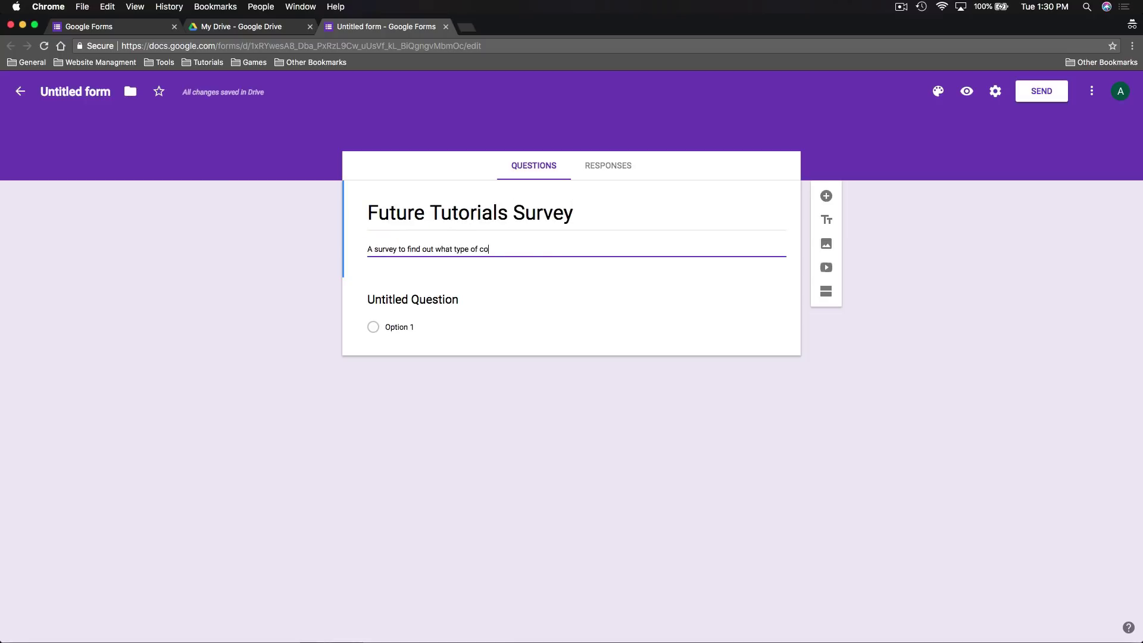
{"action": "key", "text": "BackSpace"}
{"action": "key", "text": "BackSpace"}
{"action": "key", "text": "BackSpace"}
{"action": "key", "text": "BackSpace"}
{"action": "key", "text": "BackSpace"}
{"action": "type", "text": "ke to see in the future."}
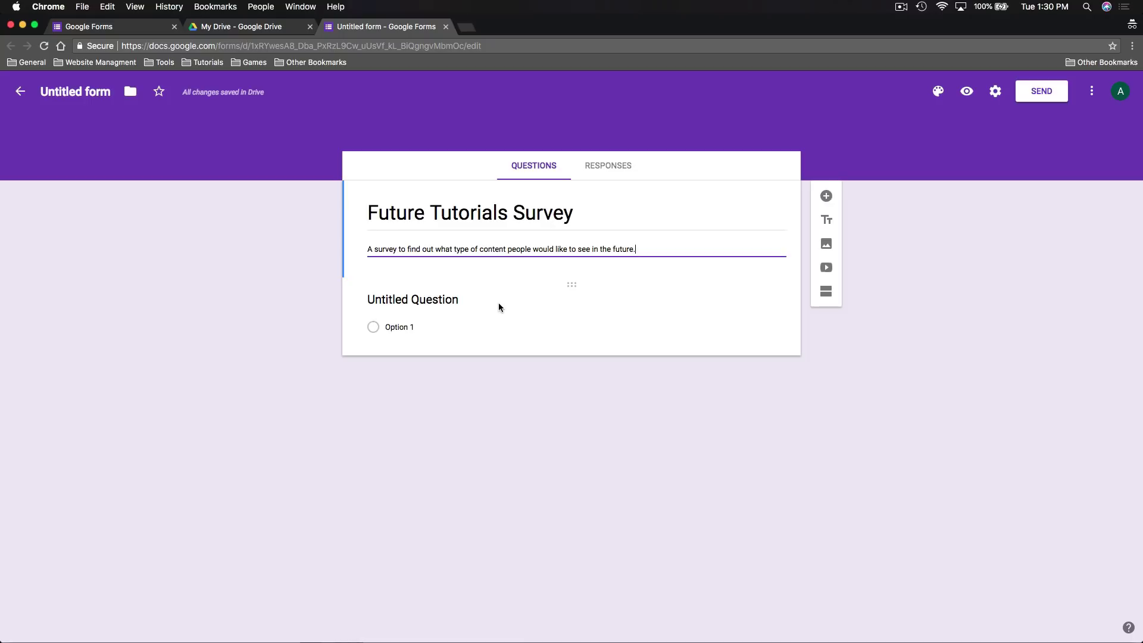
Replace the untitled question's text with "Whats your email address?"
{"action": "left_click", "coordinate": [465, 299]}
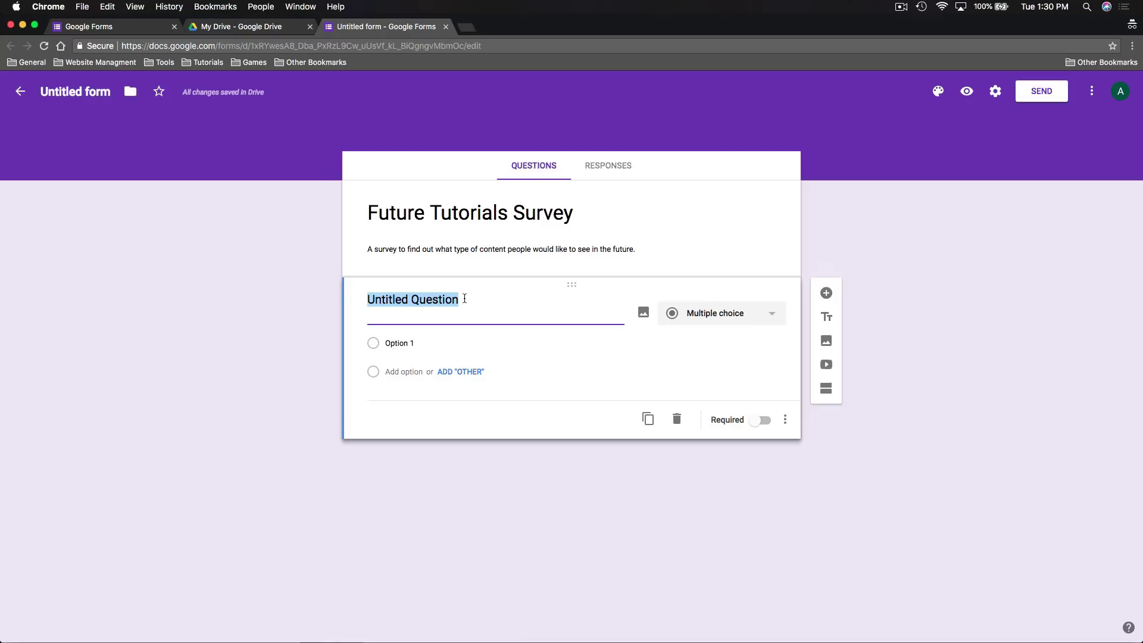
{"action": "key", "text": "BackSpace"}
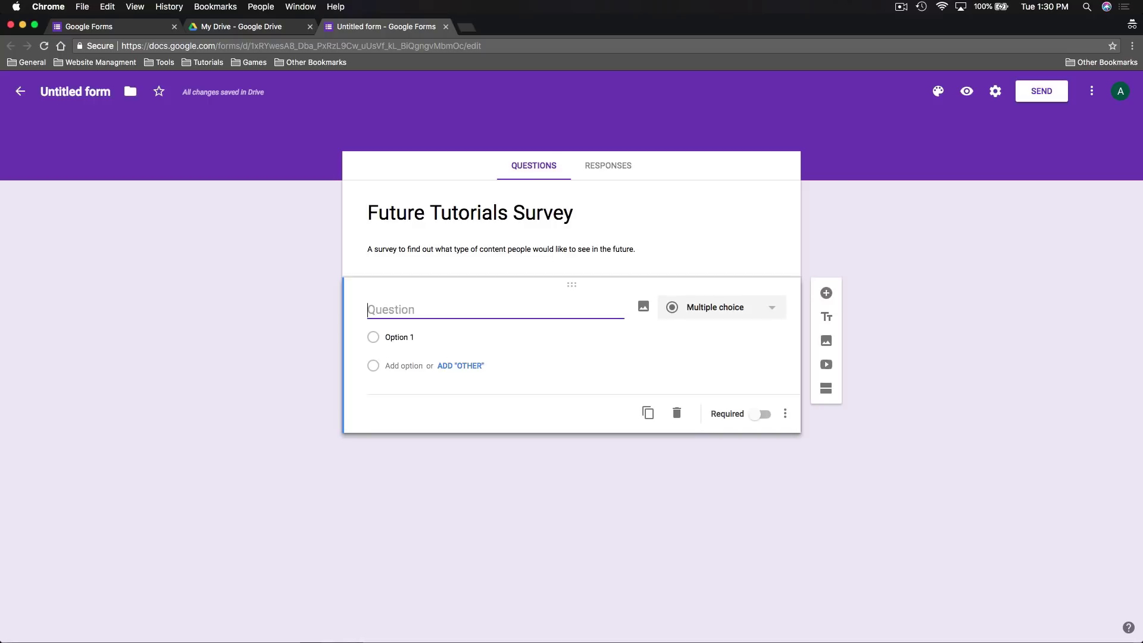
{"action": "type", "text": "Whats your email address?"}
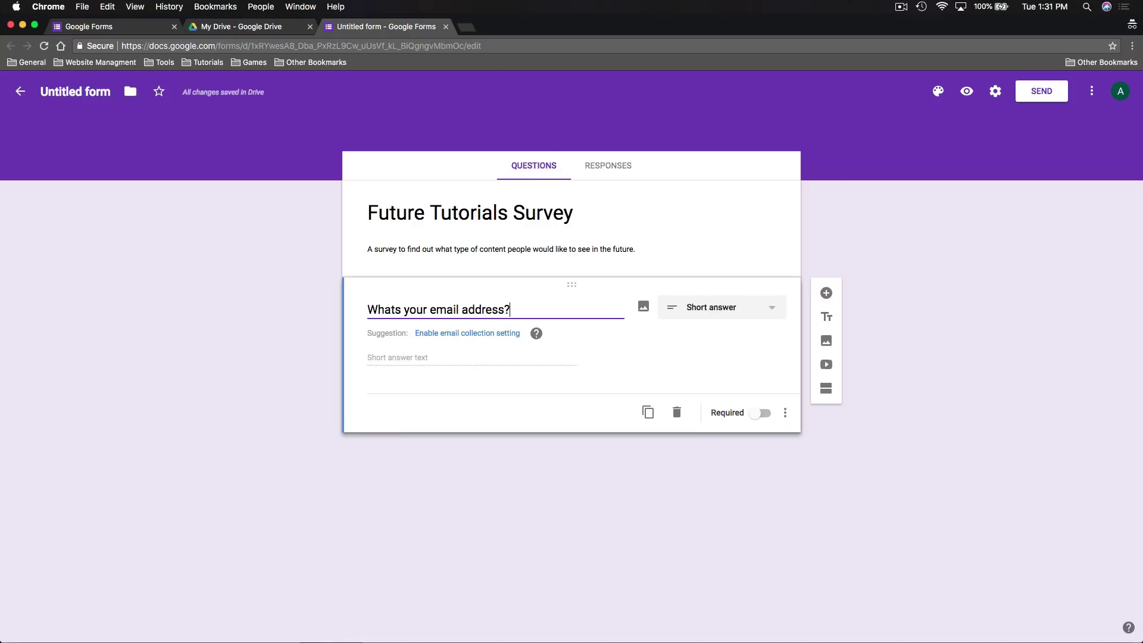
Change the question to a multiple choice grid and reword it as "How interested are you in the following topics?"
{"action": "left_click", "coordinate": [777, 313]}
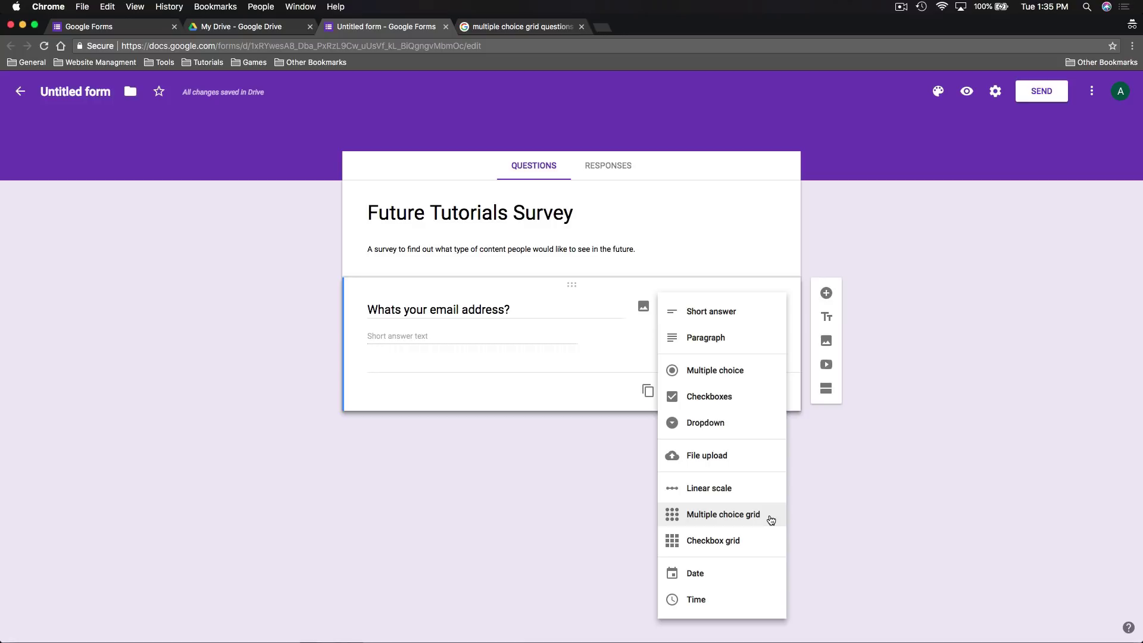
{"action": "left_click", "coordinate": [770, 518]}
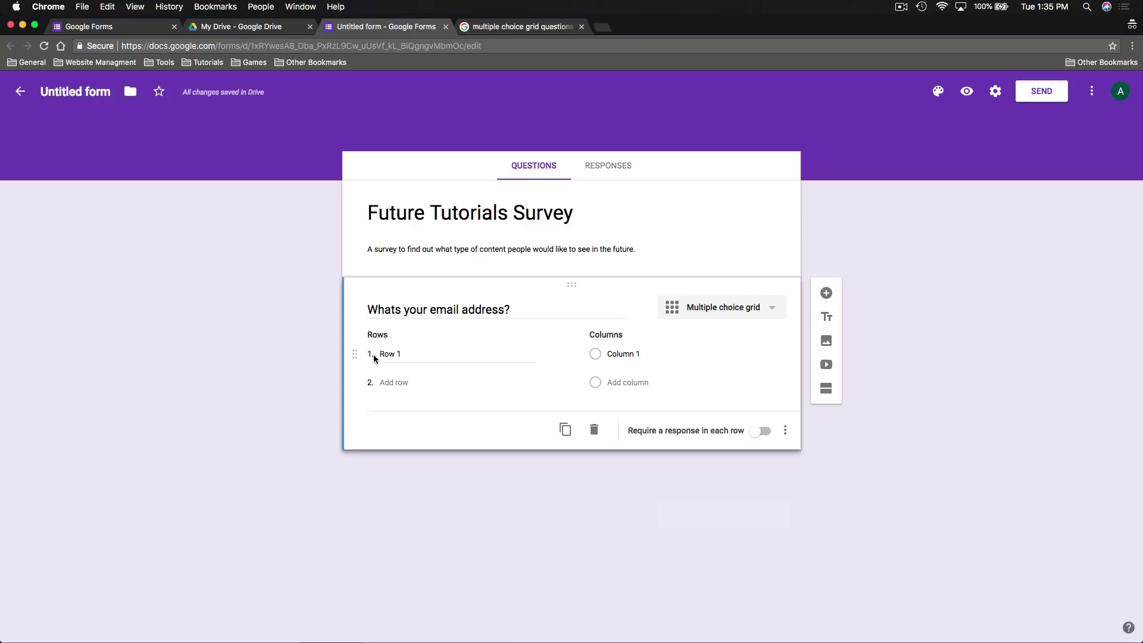
{"action": "left_click", "coordinate": [375, 354]}
{"action": "key", "text": "BackSpace"}
{"action": "left_click", "coordinate": [450, 310]}
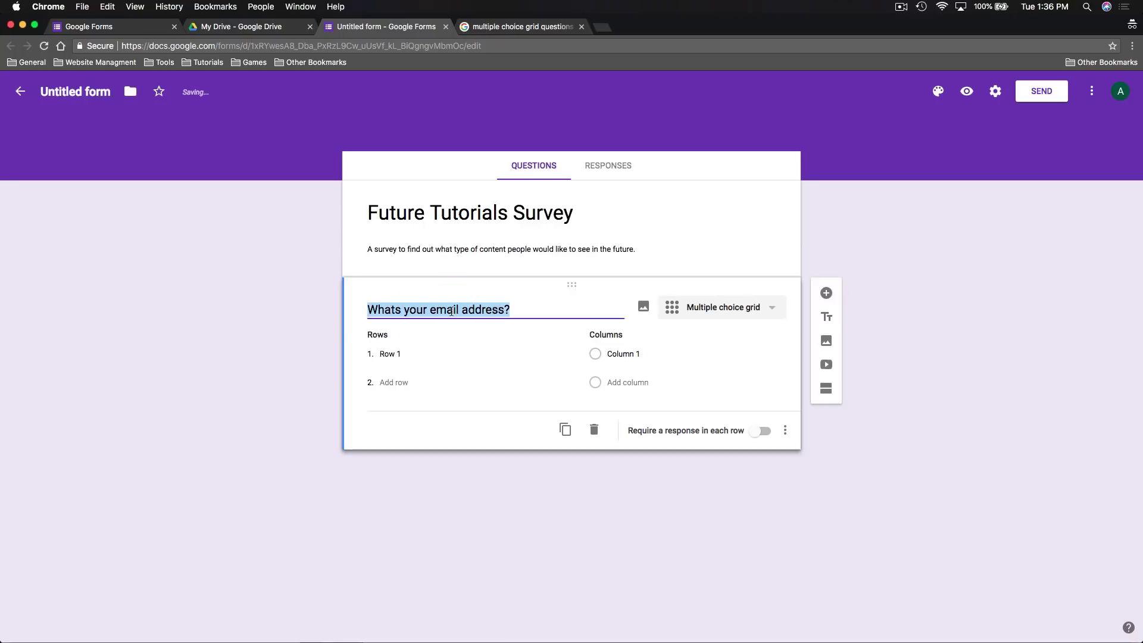
{"action": "type", "text": "HOw"}
{"action": "key", "text": "BackSpace"}
{"action": "key", "text": "BackSpace"}
{"action": "type", "text": "ow interested are you in the following topics?"}
Fill the grid question's rows with iOS, Android, Mac OS and Windows
{"action": "left_click", "coordinate": [398, 353]}
{"action": "left_click_drag", "start_coordinate": [402, 351], "coordinate": [365, 353]}
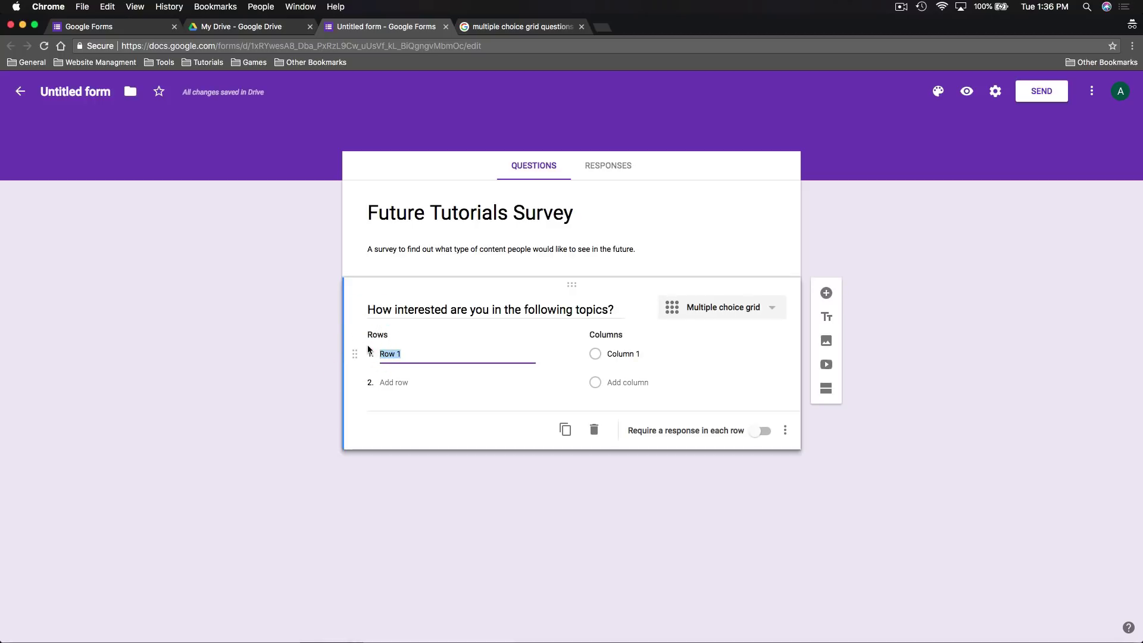
{"action": "type", "text": "iOS"}
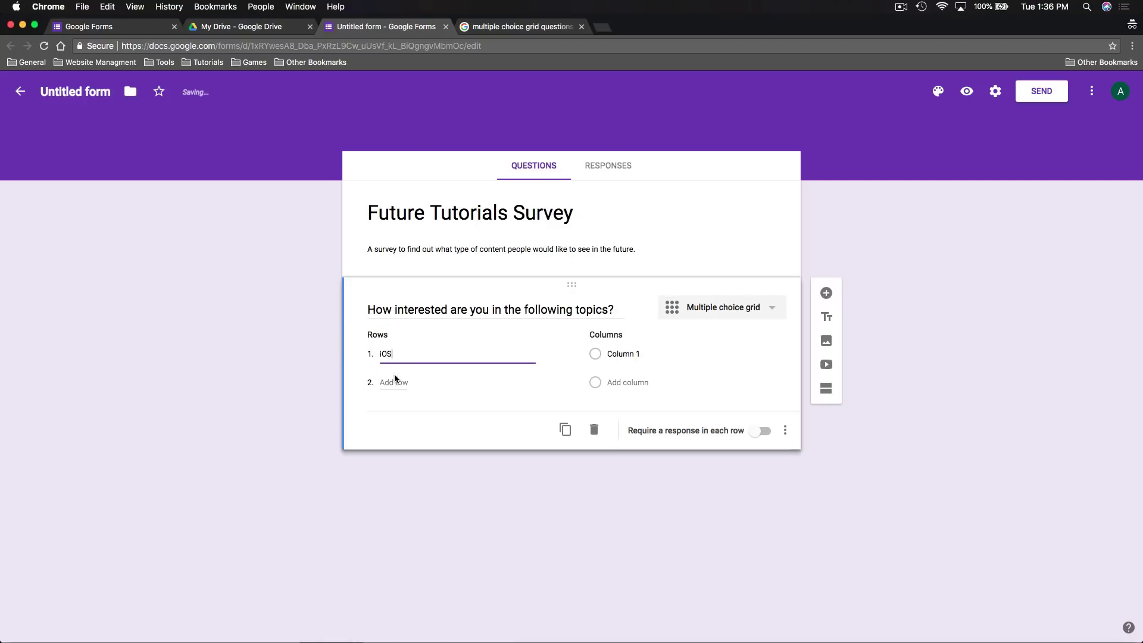
{"action": "left_click", "coordinate": [405, 382]}
{"action": "type", "text": "Android"}
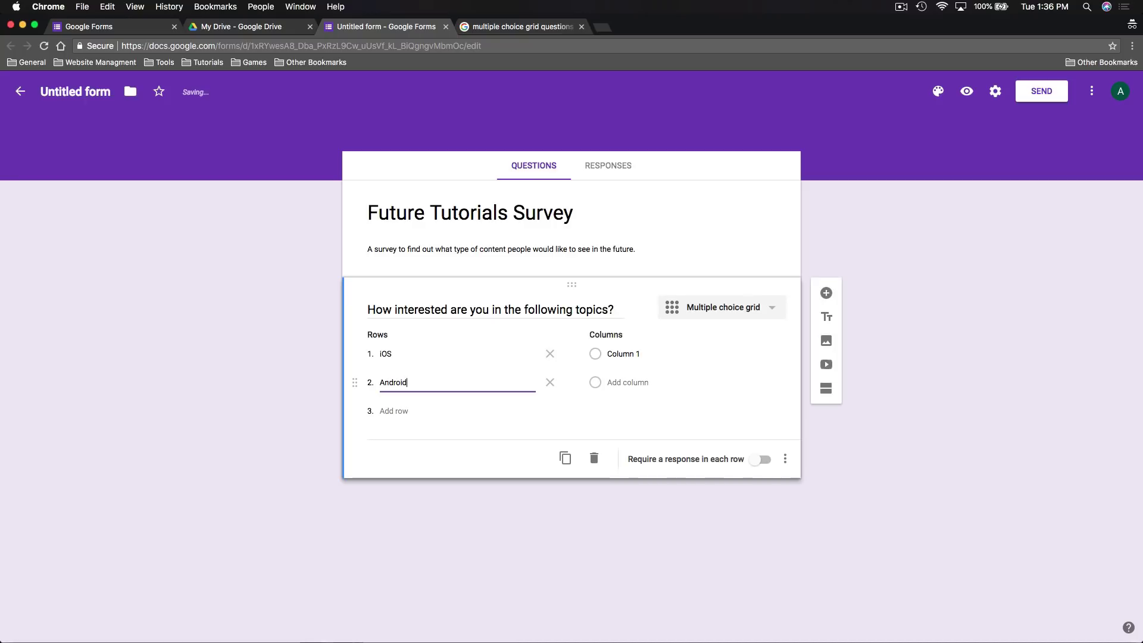
{"action": "left_click", "coordinate": [406, 410]}
{"action": "type", "text": "Mac OS"}
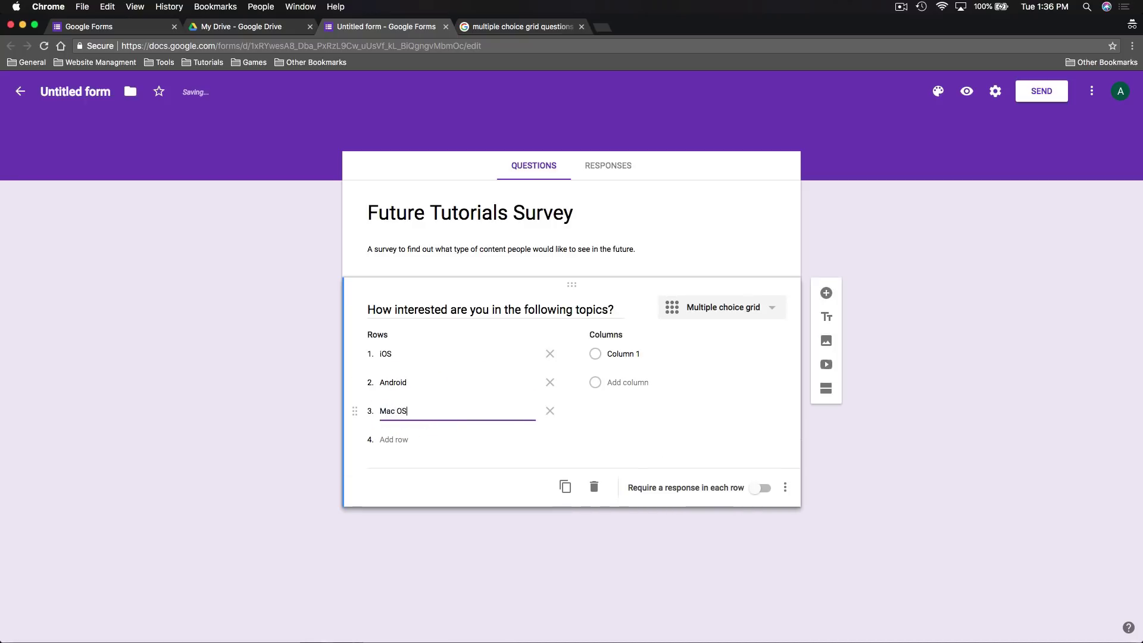
{"action": "left_click", "coordinate": [417, 444]}
{"action": "type", "text": "Windows"}
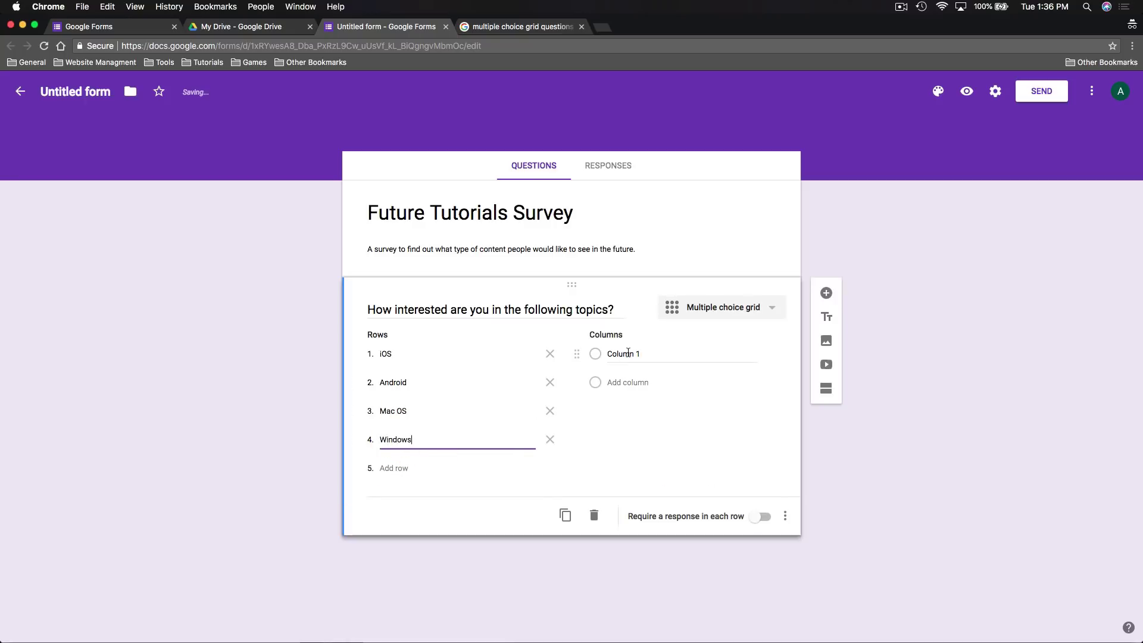
Fill the grid question's columns with "Not at all", "Somewhat" and "Very"
{"action": "left_click", "coordinate": [596, 355]}
{"action": "type", "text": "N"}
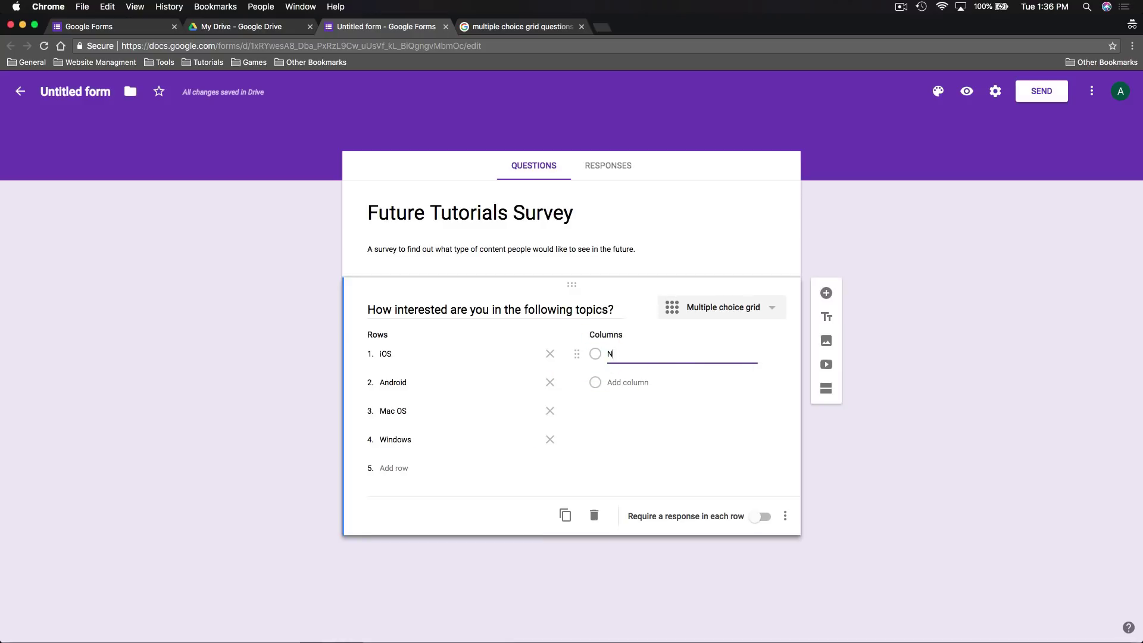
{"action": "type", "text": "one"}
{"action": "type", "text": "at all"}
{"action": "left_click", "coordinate": [597, 384]}
{"action": "left_click", "coordinate": [638, 382]}
{"action": "type", "text": "Somewhat"}
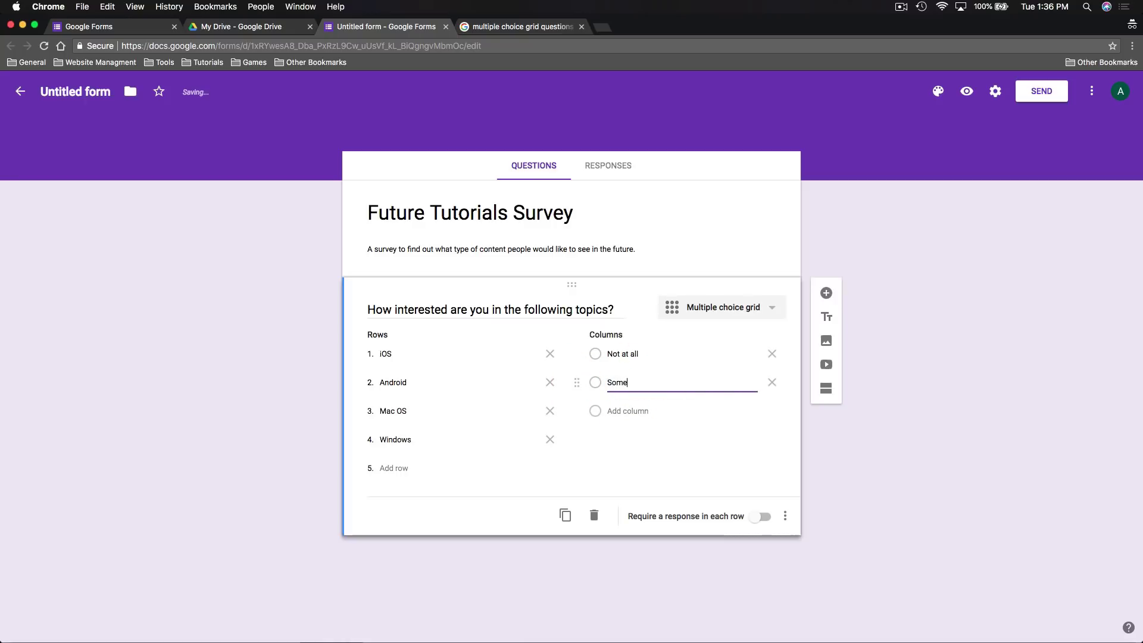
{"action": "left_click", "coordinate": [639, 410]}
{"action": "type", "text": "Very"}
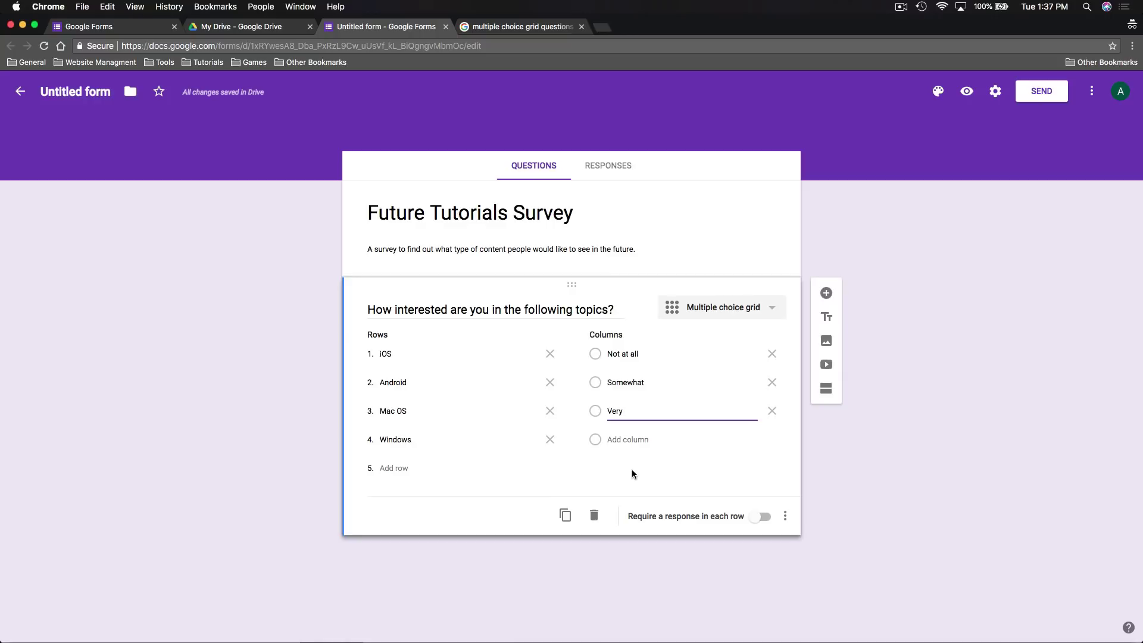
Add a new question below the grid and set its type to Date
{"action": "left_click", "coordinate": [826, 293]}
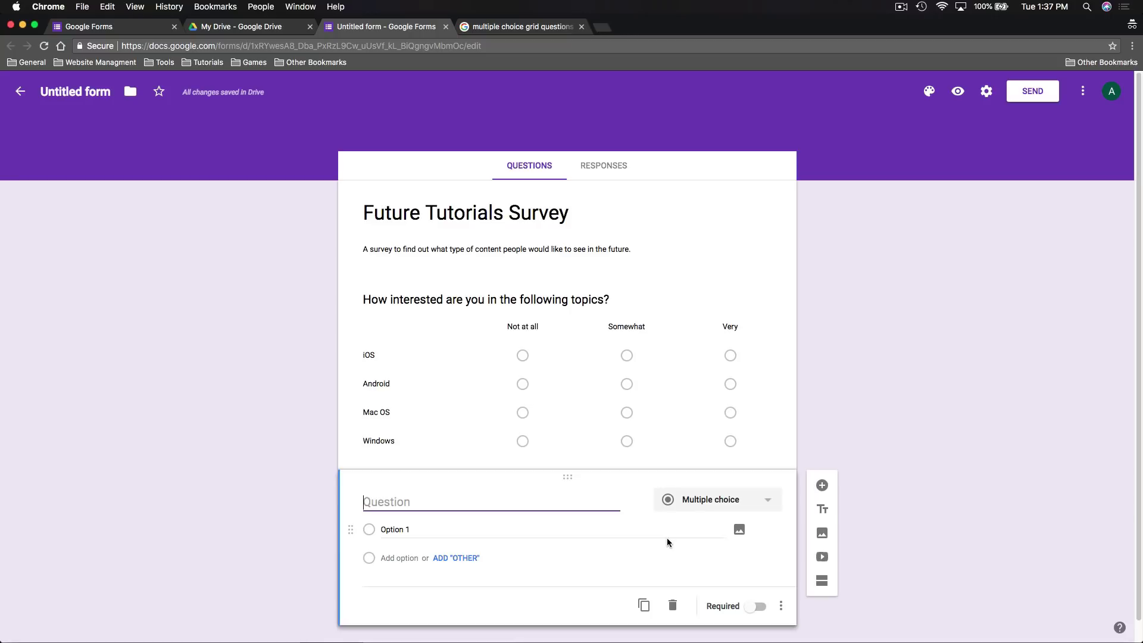
{"action": "scroll", "coordinate": [916, 496], "scroll_direction": "down", "scroll_amount": 1}
{"action": "left_click", "coordinate": [767, 490]}
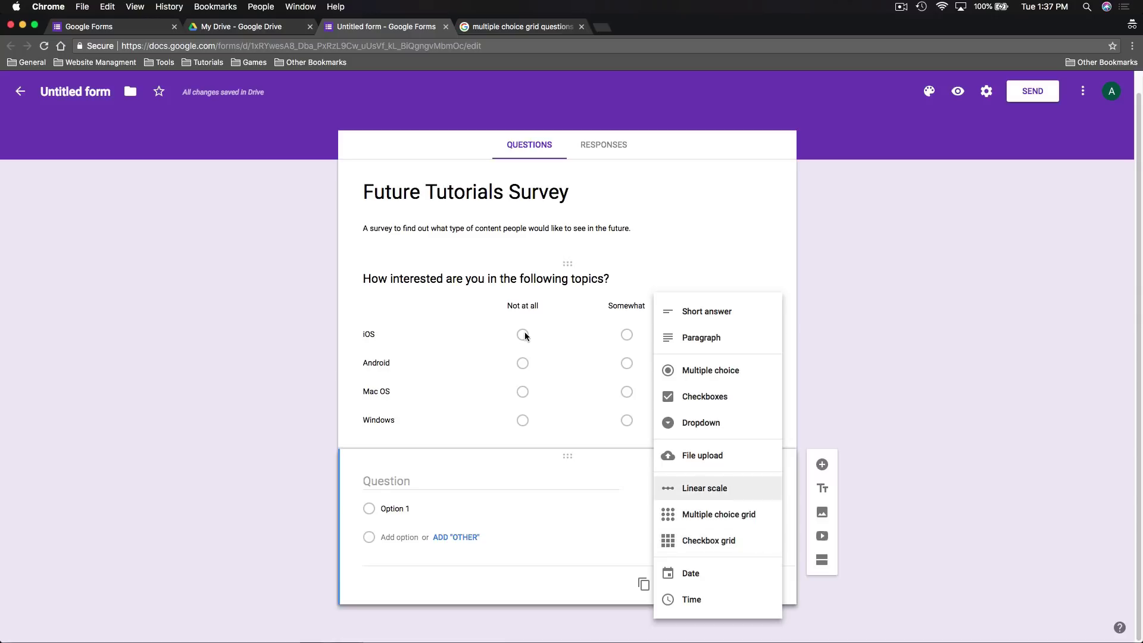
{"action": "left_click", "coordinate": [738, 572]}
Add a Time-type question titled "Time" below the date question, and title the date question "Date"
{"action": "left_click", "coordinate": [823, 487]}
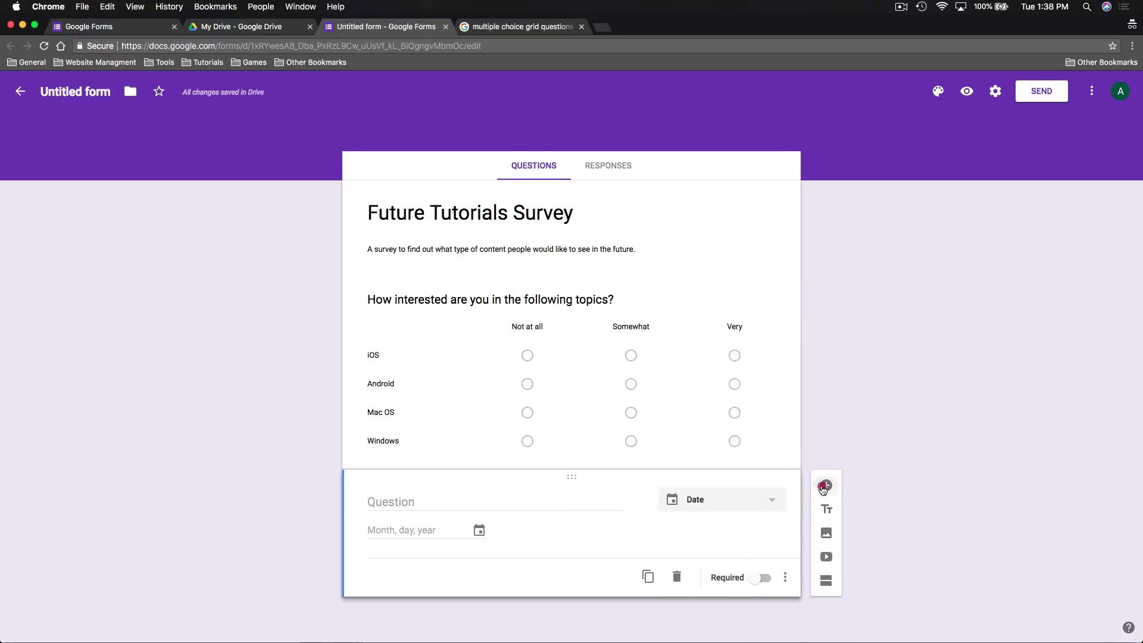
{"action": "left_click", "coordinate": [763, 482]}
{"action": "left_click", "coordinate": [714, 607]}
{"action": "left_click", "coordinate": [498, 512]}
{"action": "type", "text": "Time"}
{"action": "left_click", "coordinate": [722, 537]}
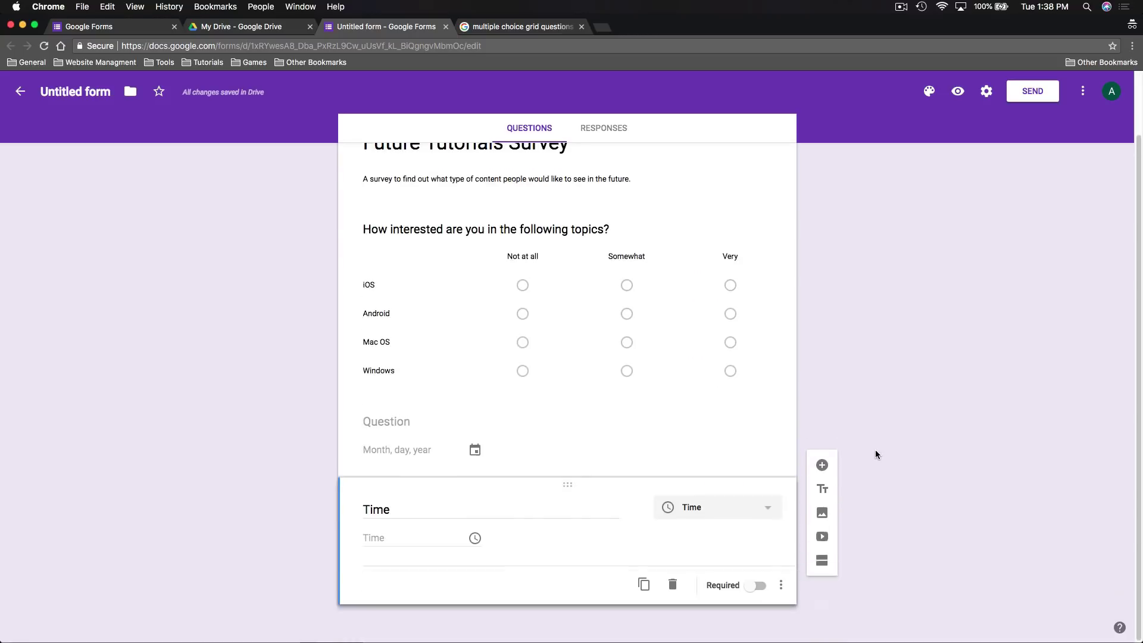
{"action": "left_click", "coordinate": [384, 420]}
{"action": "type", "text": "Date"}
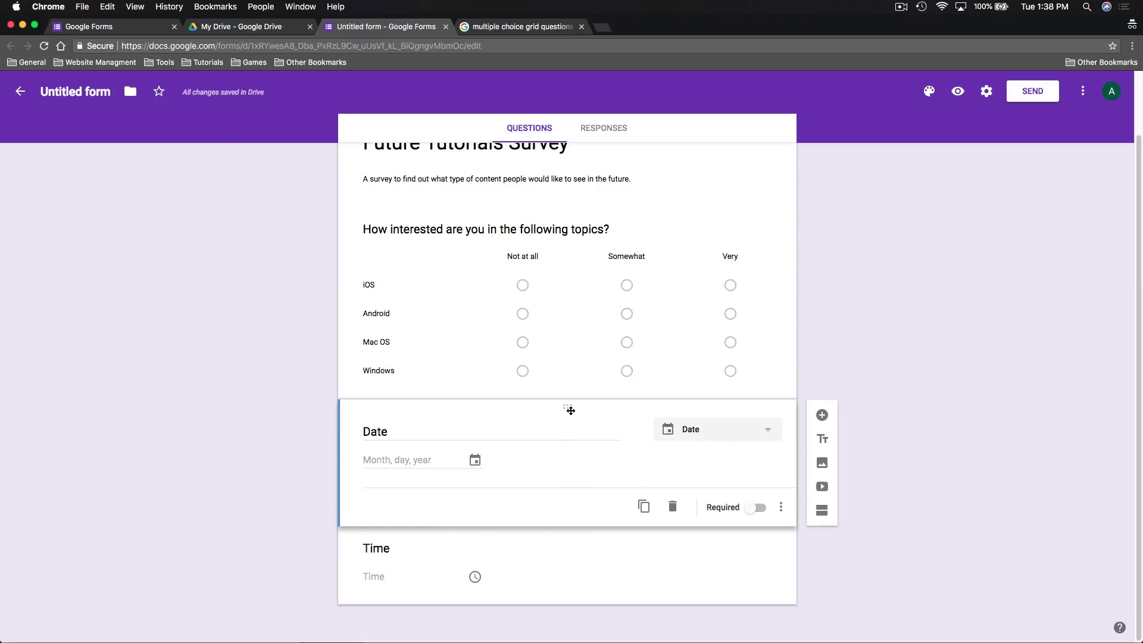
Move the Date question and the Time question above the topics grid, with Date first
{"action": "left_click_drag", "start_coordinate": [571, 410], "coordinate": [541, 119]}
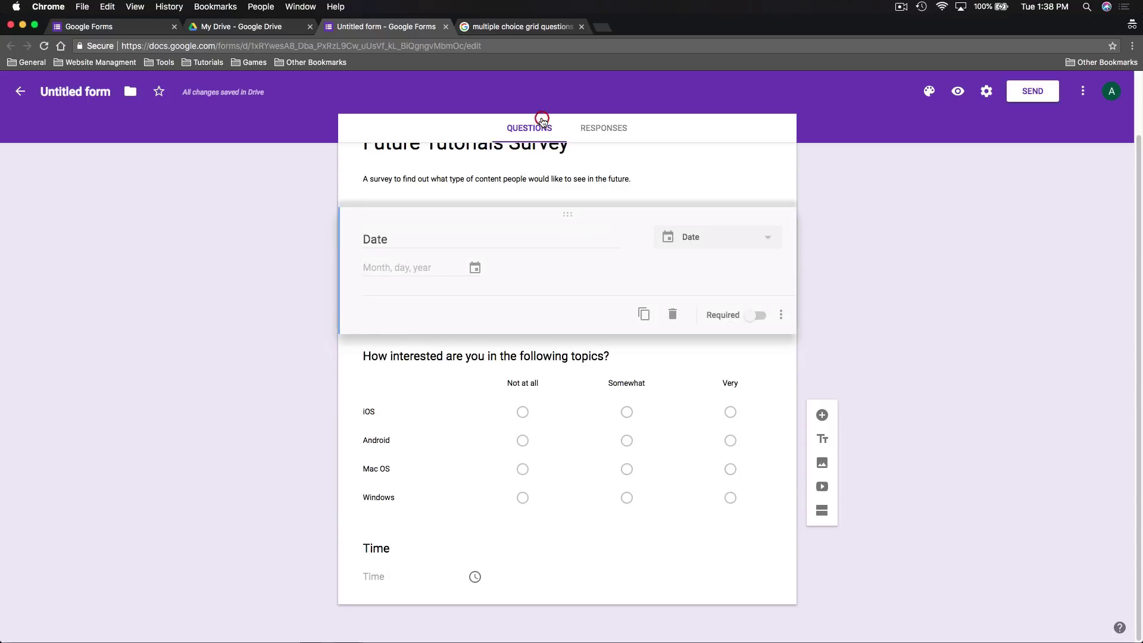
{"action": "scroll", "coordinate": [882, 338], "scroll_direction": "up", "scroll_amount": 2}
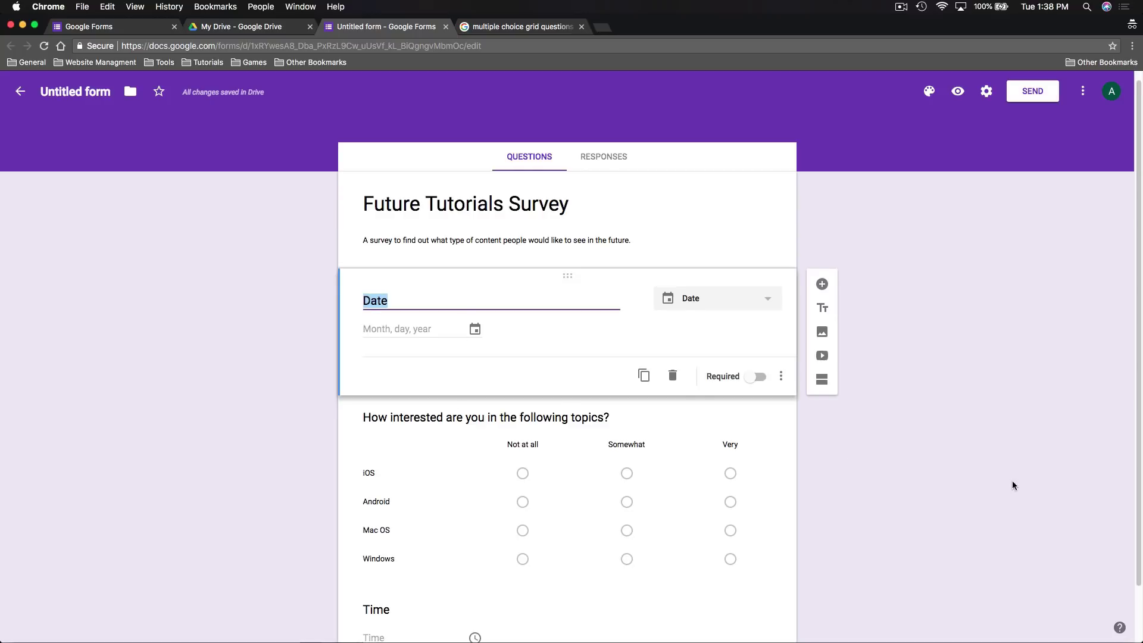
{"action": "scroll", "coordinate": [987, 485], "scroll_direction": "down", "scroll_amount": 1}
{"action": "left_click_drag", "start_coordinate": [568, 532], "coordinate": [539, 309]}
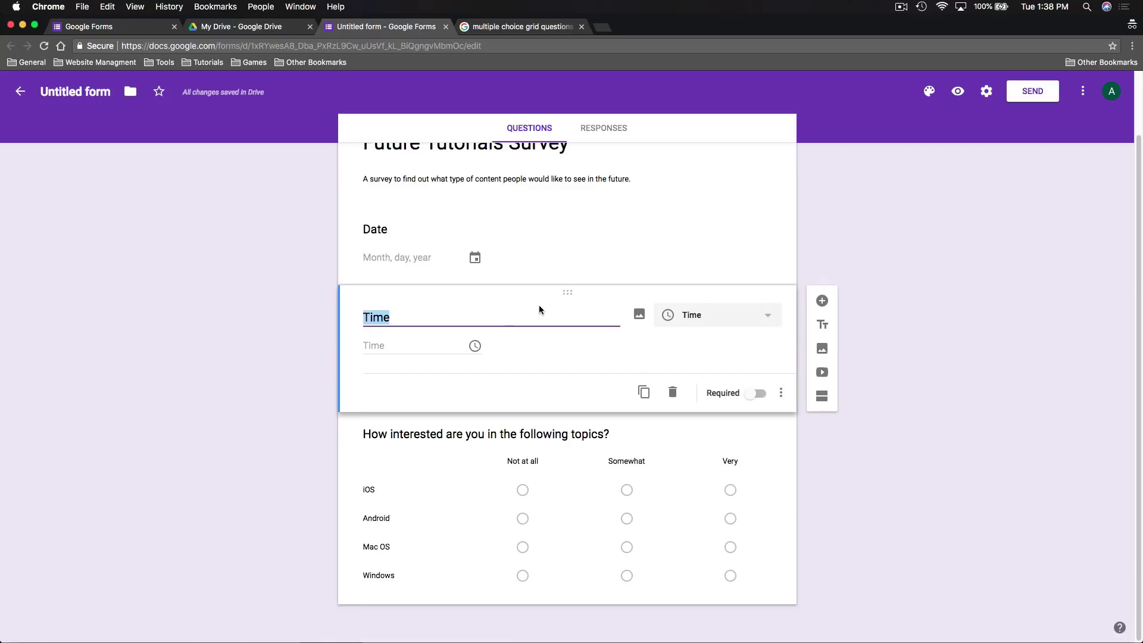
Make the Time and Date questions required and require a response in each row of the topics grid
{"action": "left_click", "coordinate": [743, 393]}
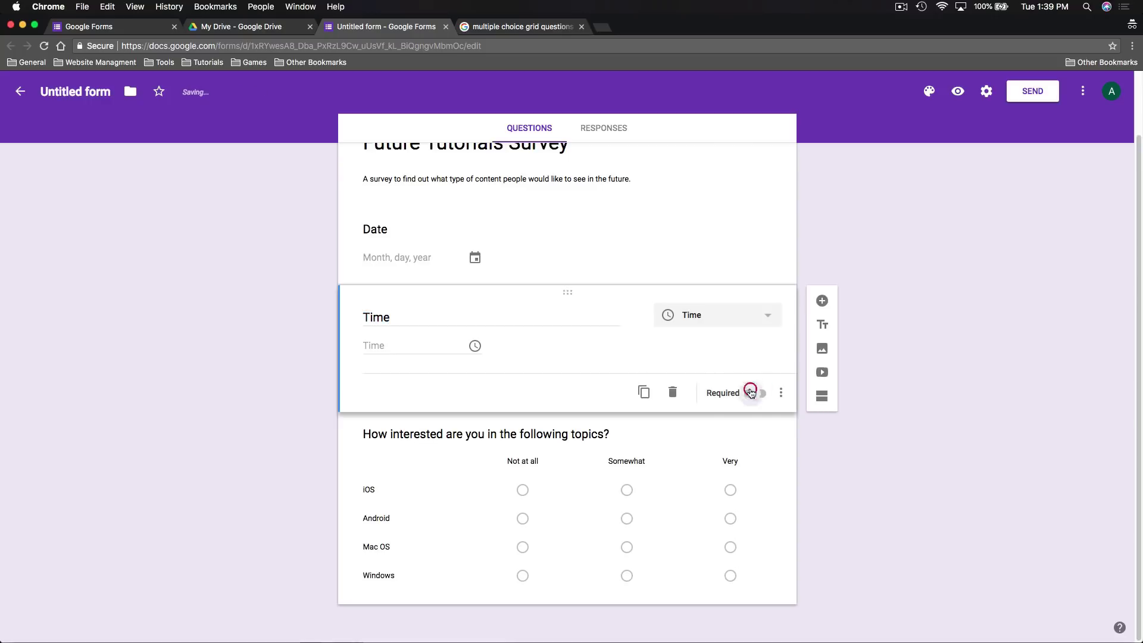
{"action": "left_click", "coordinate": [566, 216]}
{"action": "left_click", "coordinate": [754, 315]}
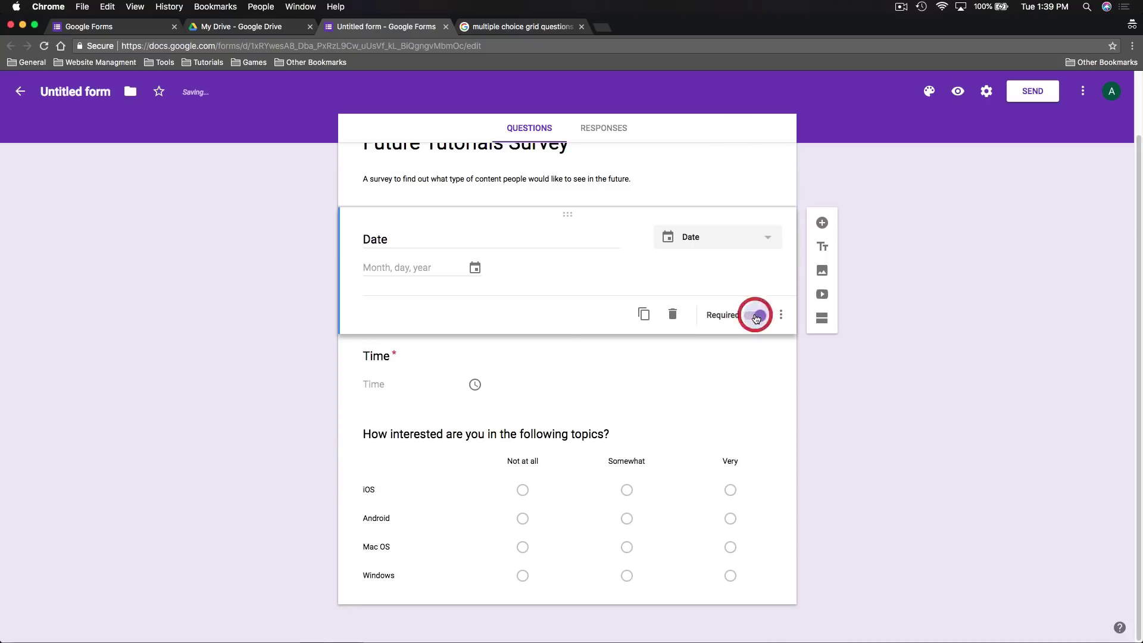
{"action": "left_click", "coordinate": [569, 423]}
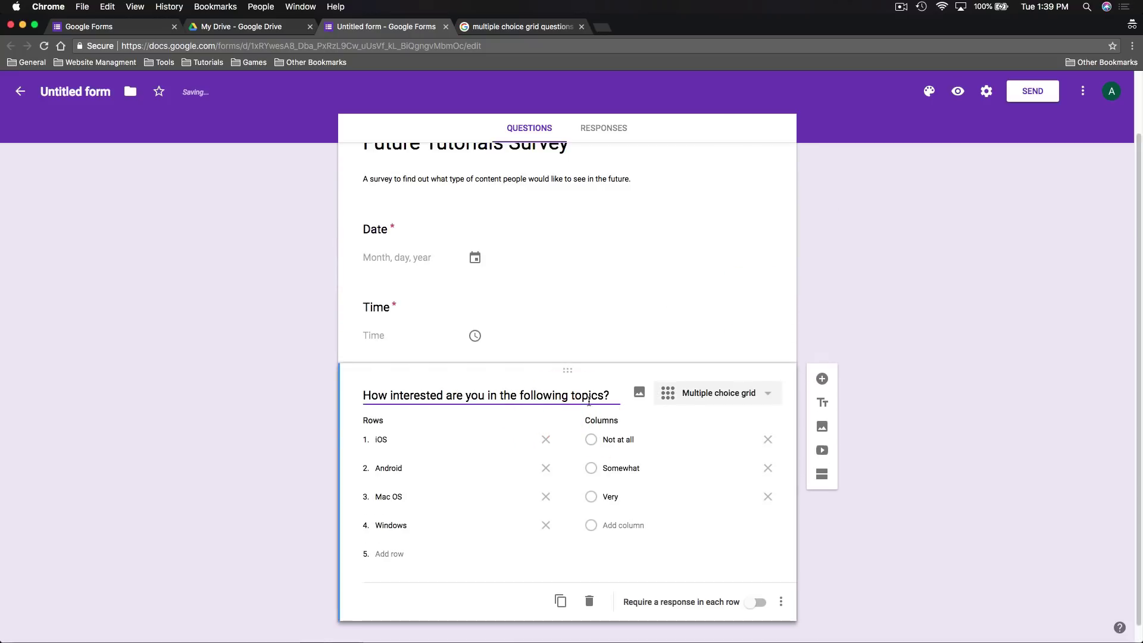
{"action": "left_click", "coordinate": [752, 604]}
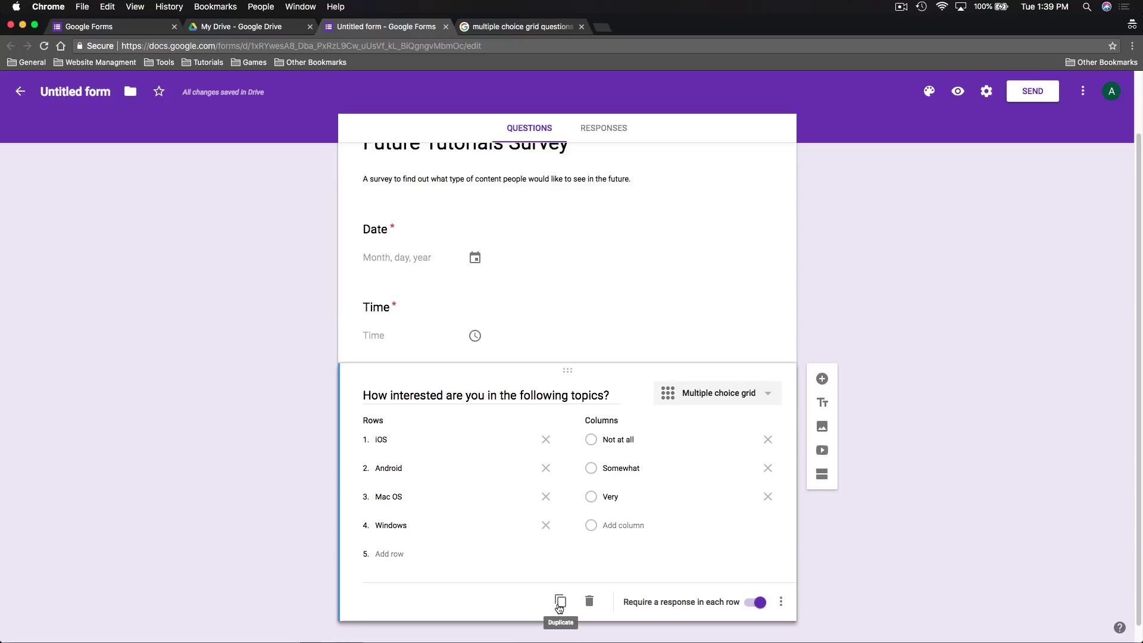
Show the description field on the topics grid question and review its other display options
{"action": "left_click", "coordinate": [782, 603]}
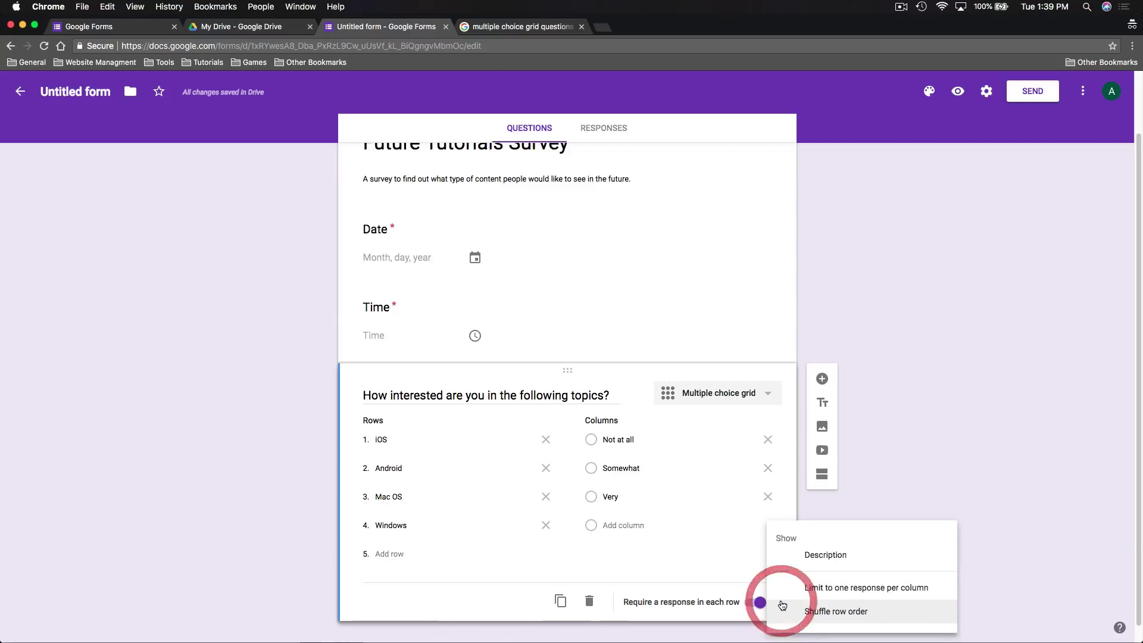
{"action": "left_click", "coordinate": [935, 558]}
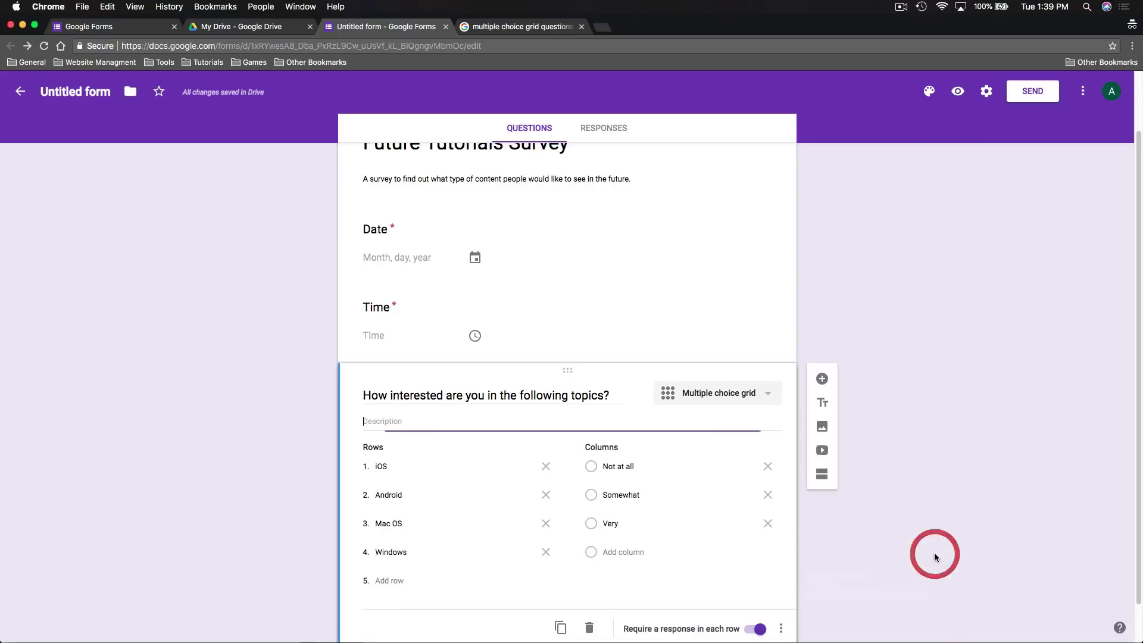
{"action": "scroll", "coordinate": [786, 560], "scroll_direction": "down", "scroll_amount": 1}
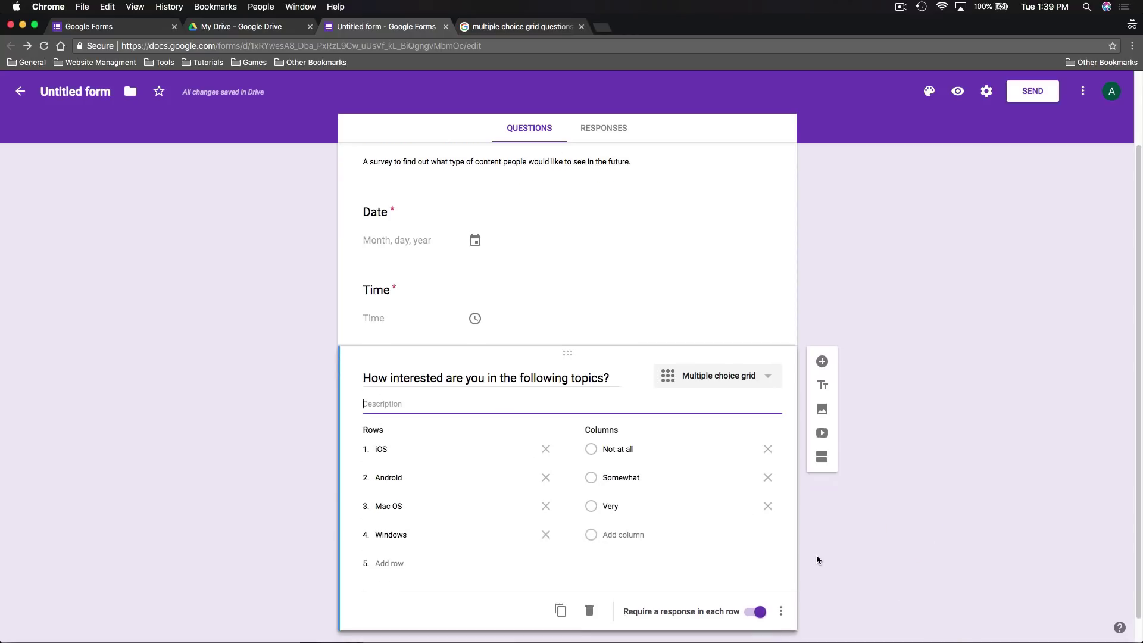
{"action": "left_click", "coordinate": [781, 612]}
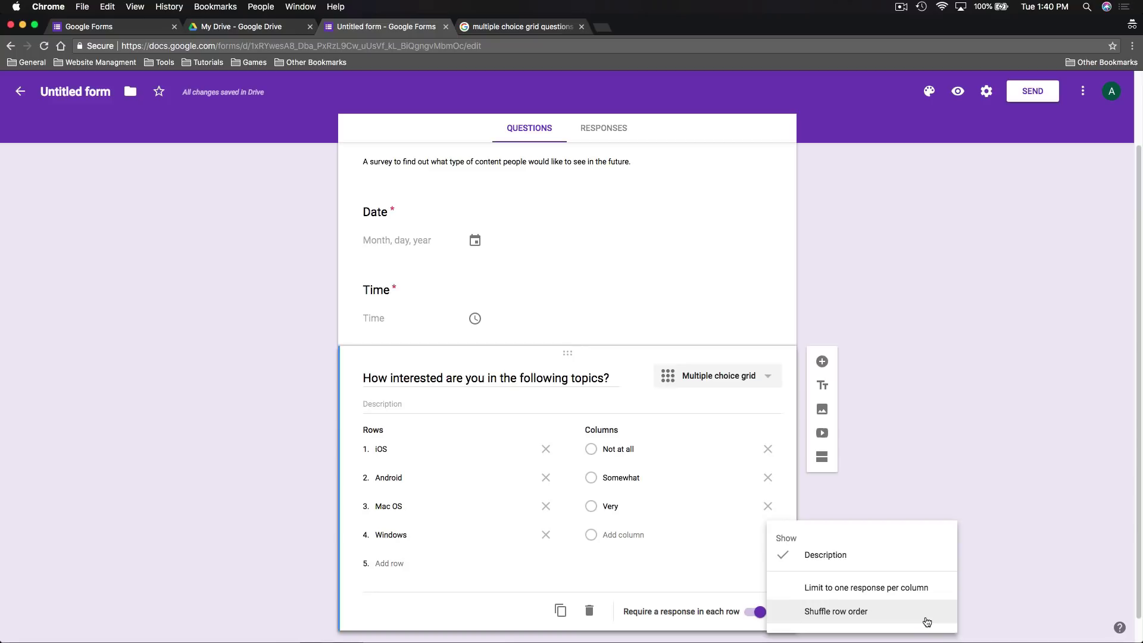
{"action": "left_click", "coordinate": [768, 401]}
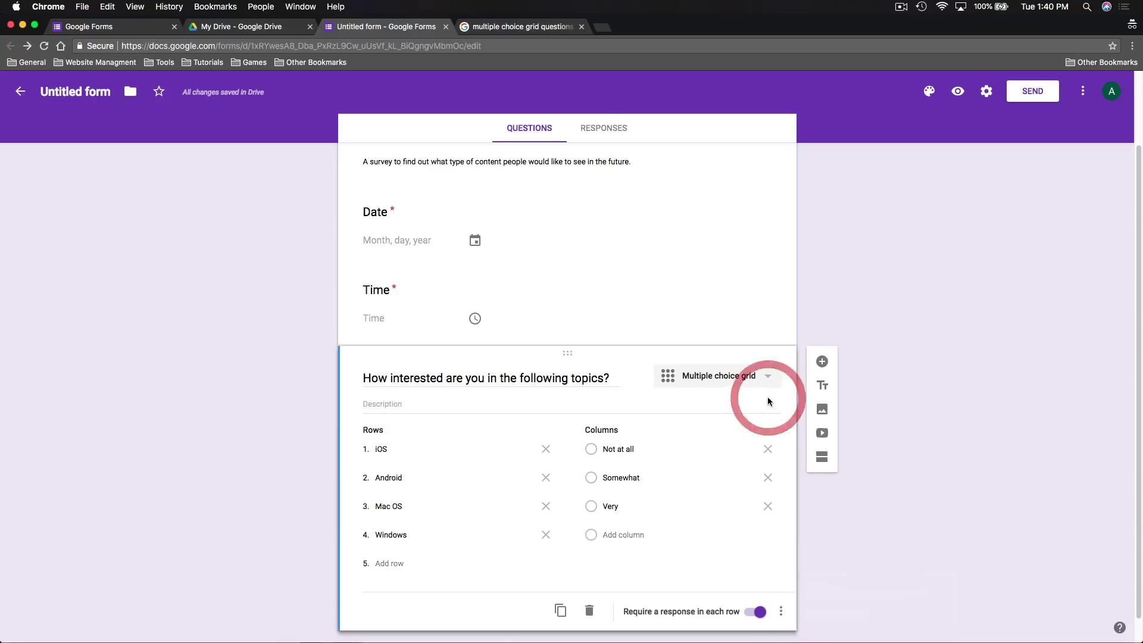
Add a title and description block between the Time question and the topics grid, titled "Survey Begins Here"
{"action": "left_click", "coordinate": [821, 388]}
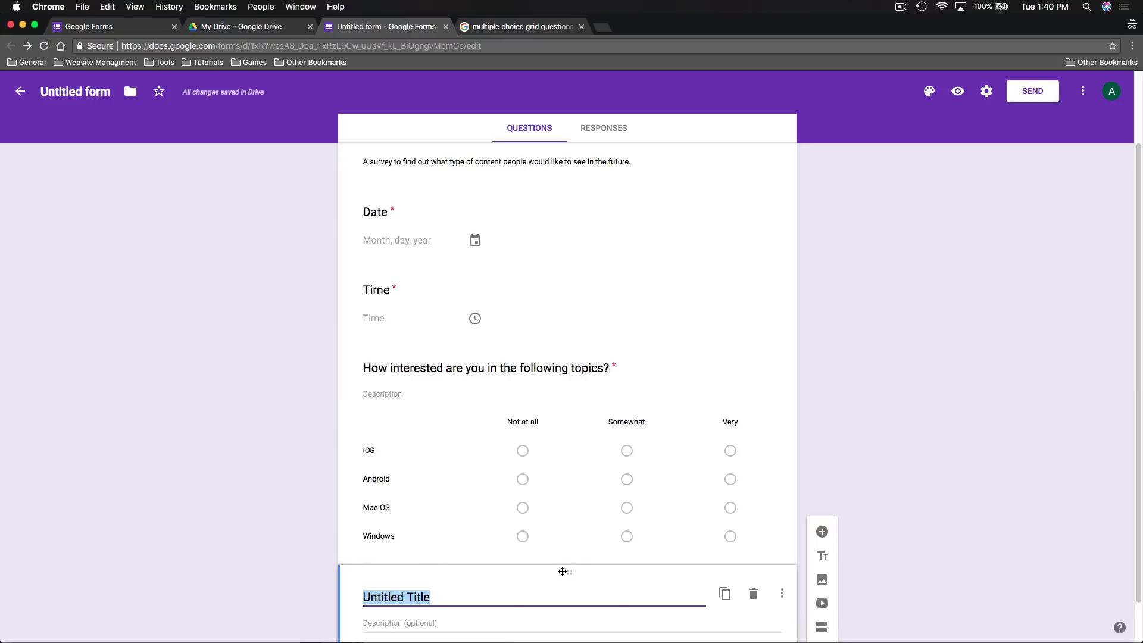
{"action": "left_click_drag", "start_coordinate": [567, 571], "coordinate": [562, 328]}
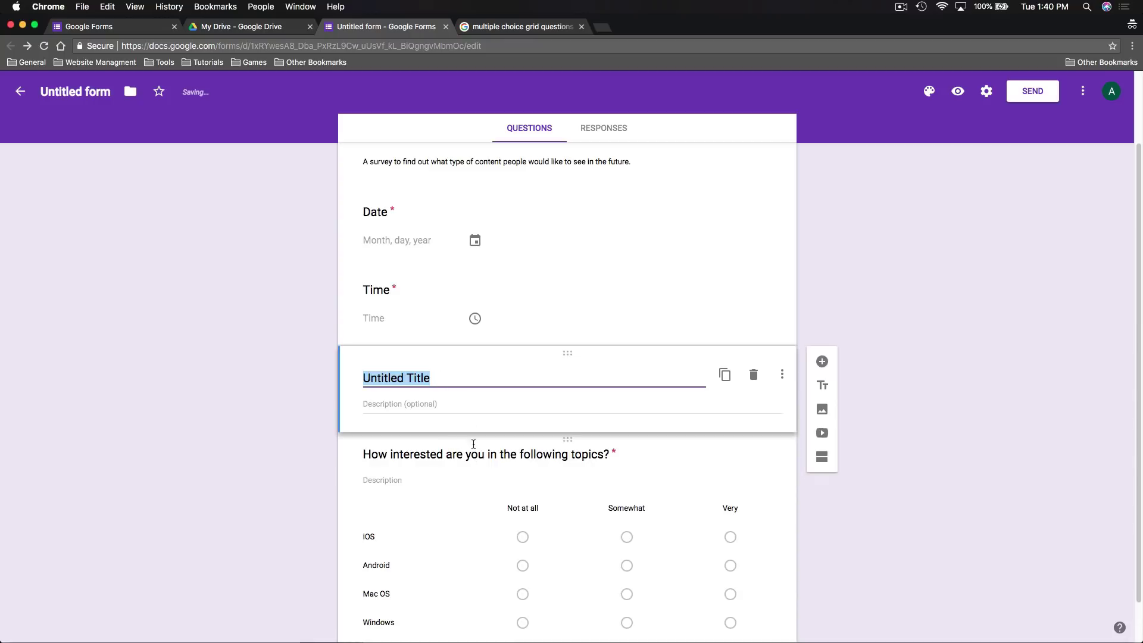
{"action": "type", "text": "Survey Begins Heres"}
{"action": "key", "text": "BackSpace"}
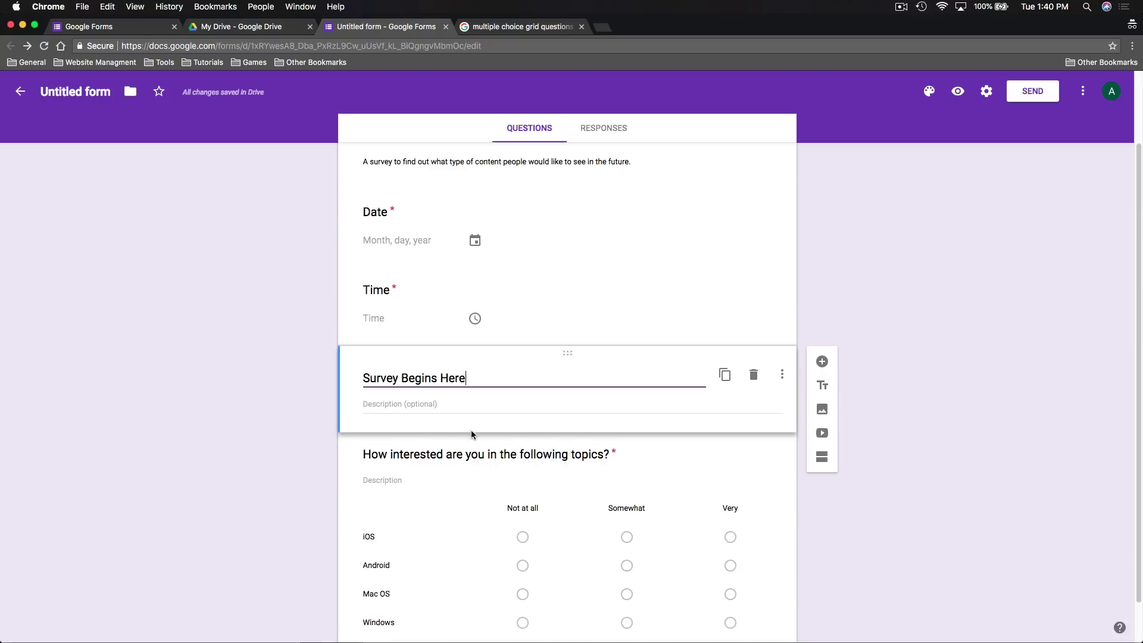
Add a new section before the topics grid and move the "Survey Begins Here" block into it, above the grid
{"action": "left_click", "coordinate": [823, 410]}
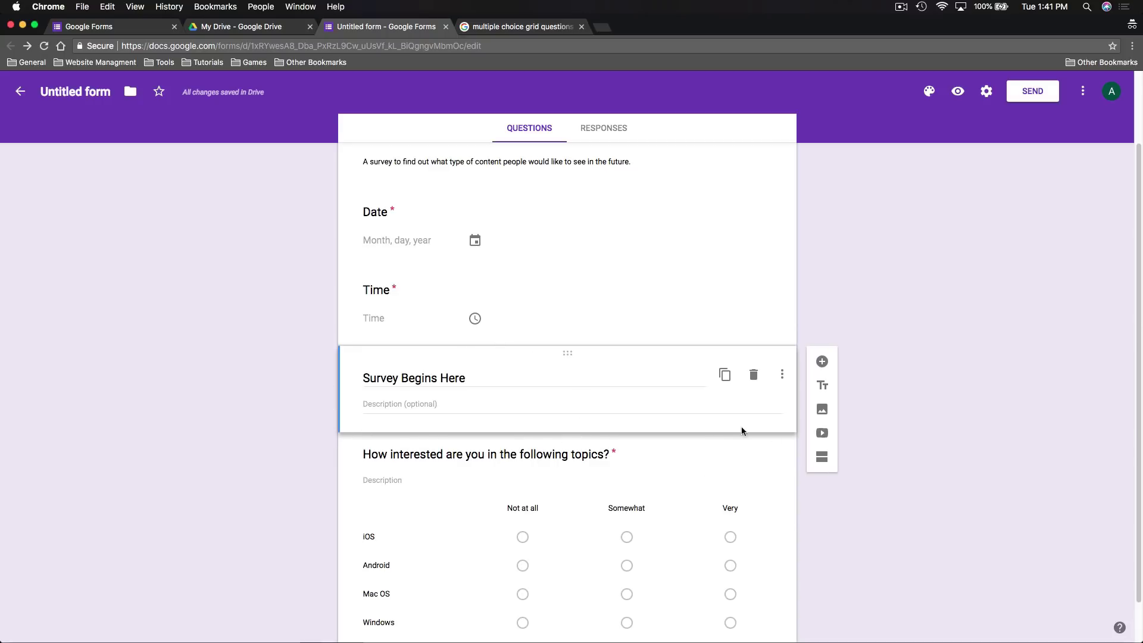
{"action": "left_click", "coordinate": [823, 458]}
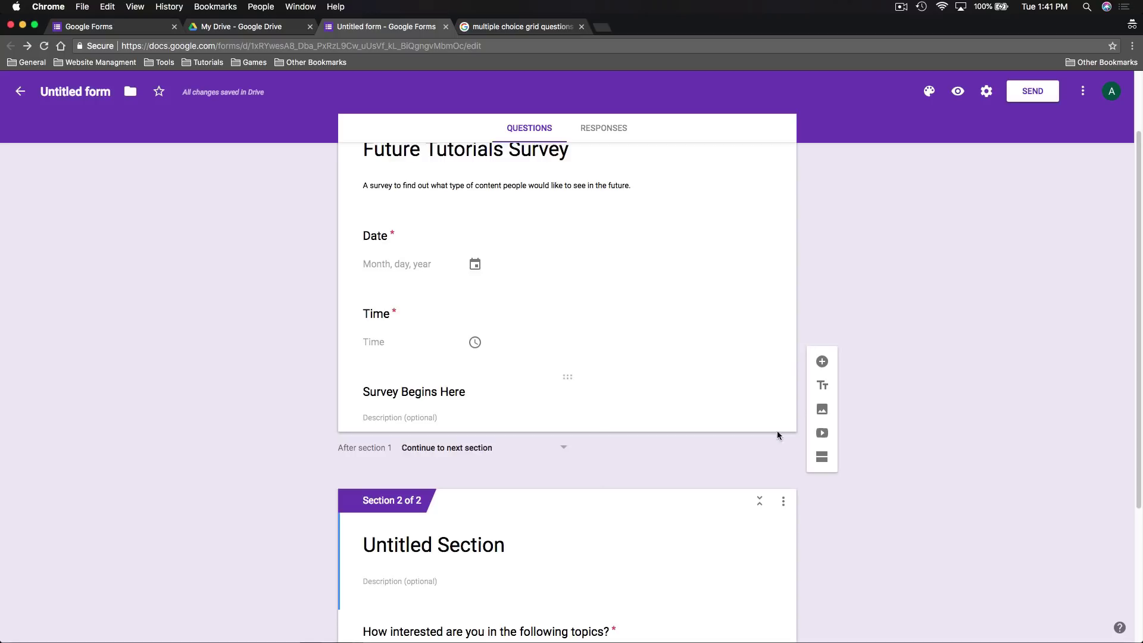
{"action": "scroll", "coordinate": [898, 429], "scroll_direction": "down", "scroll_amount": 2}
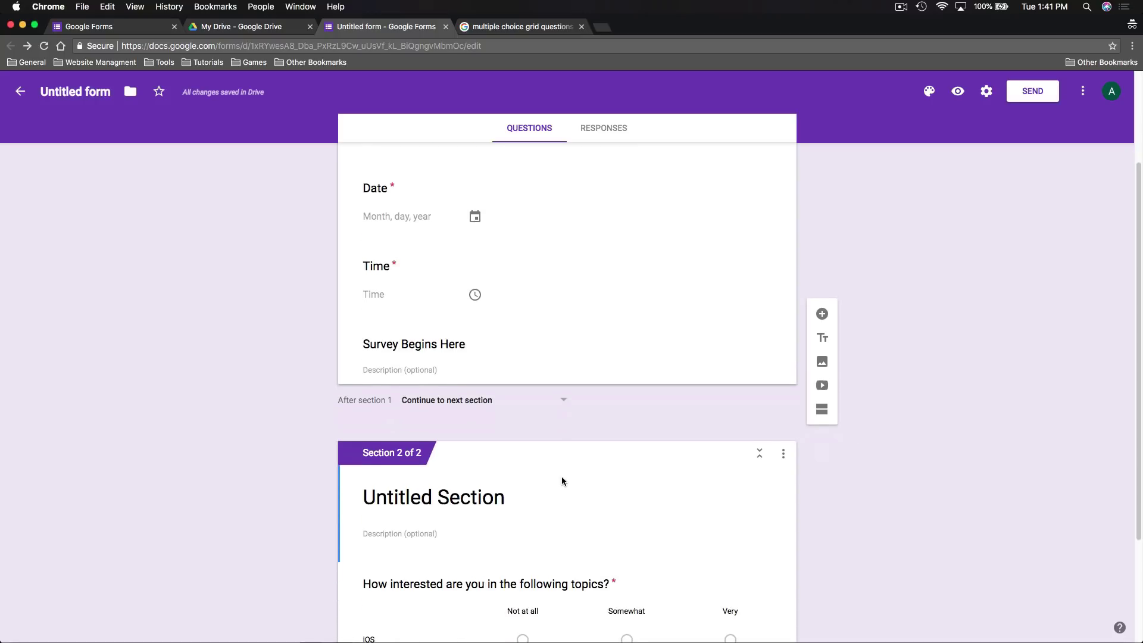
{"action": "scroll", "coordinate": [566, 470], "scroll_direction": "down", "scroll_amount": 1}
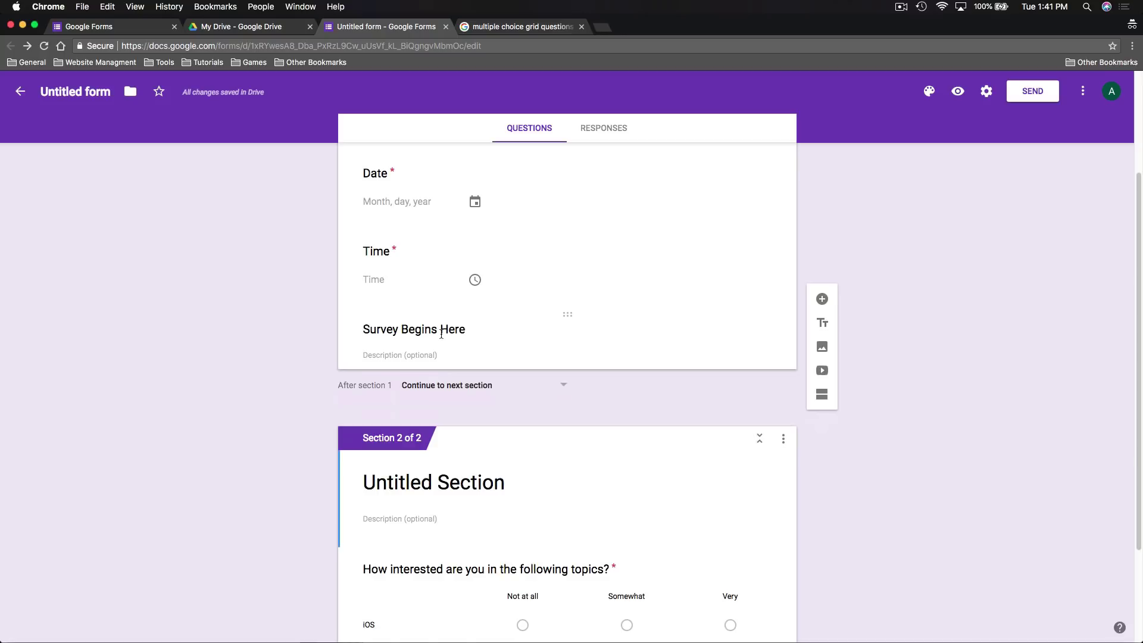
{"action": "left_click_drag", "start_coordinate": [563, 313], "coordinate": [536, 533]}
{"action": "left_click", "coordinate": [871, 410]}
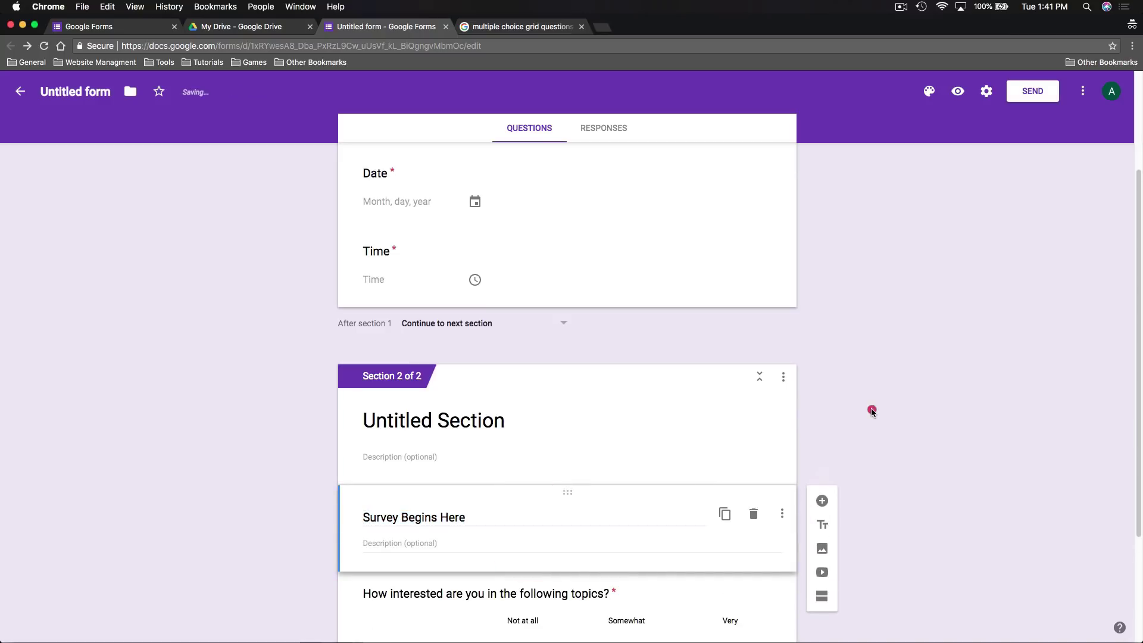
Title section 2 "Survey Begins Here" by copying the title block's text, and delete the redundant title block
{"action": "scroll", "coordinate": [681, 270], "scroll_direction": "up", "scroll_amount": 2}
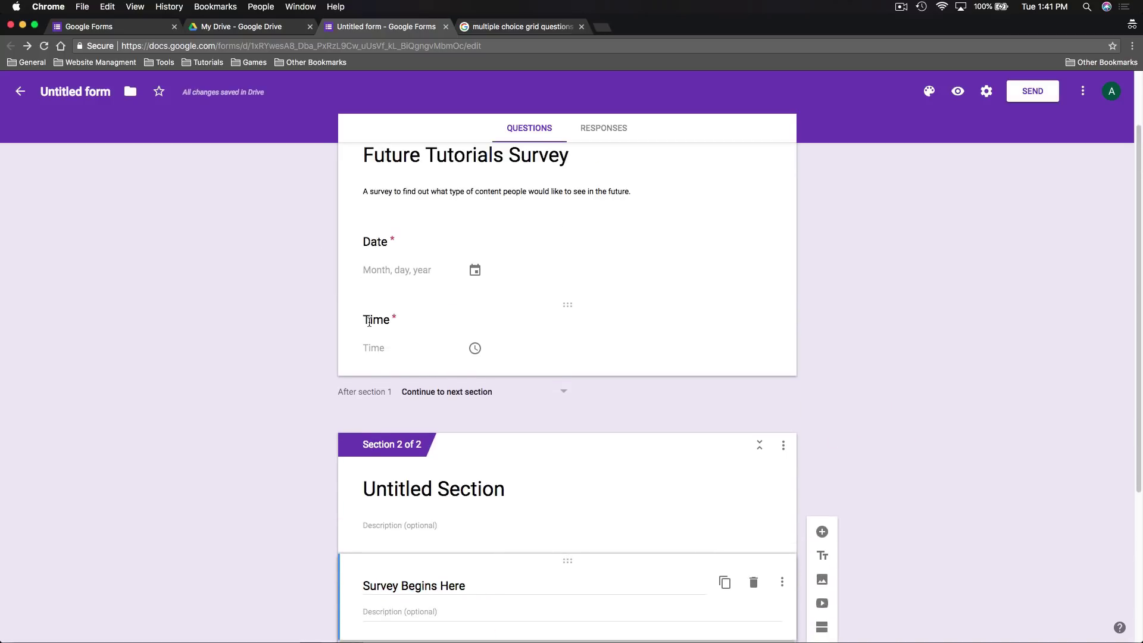
{"action": "scroll", "coordinate": [416, 396], "scroll_direction": "down", "scroll_amount": 1}
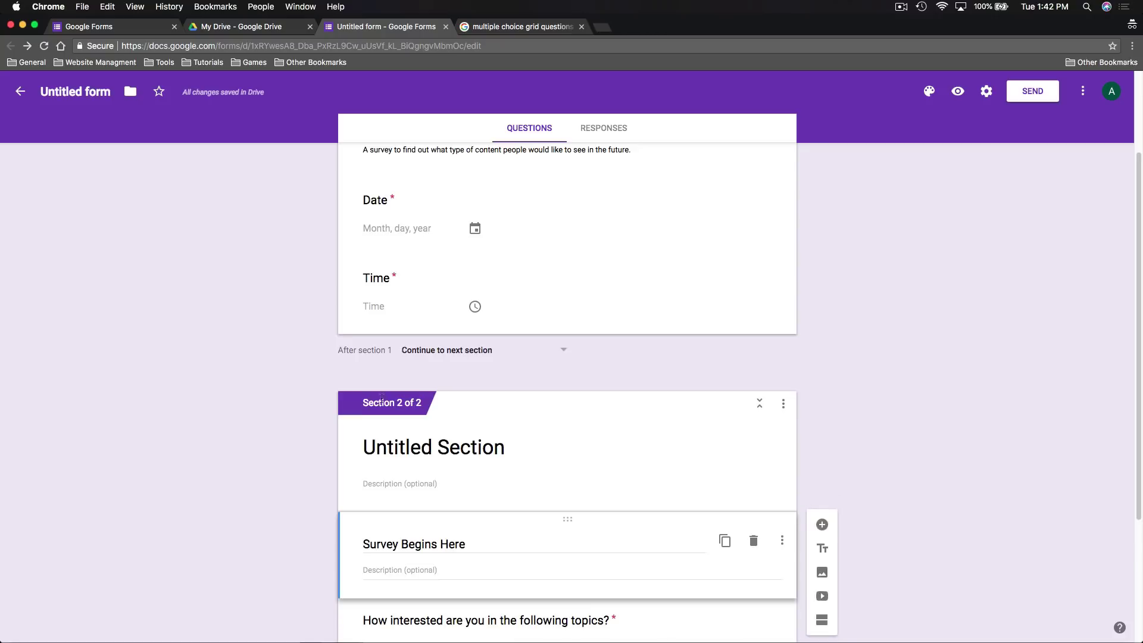
{"action": "scroll", "coordinate": [382, 396], "scroll_direction": "down", "scroll_amount": 1}
{"action": "scroll", "coordinate": [351, 409], "scroll_direction": "down", "scroll_amount": 1}
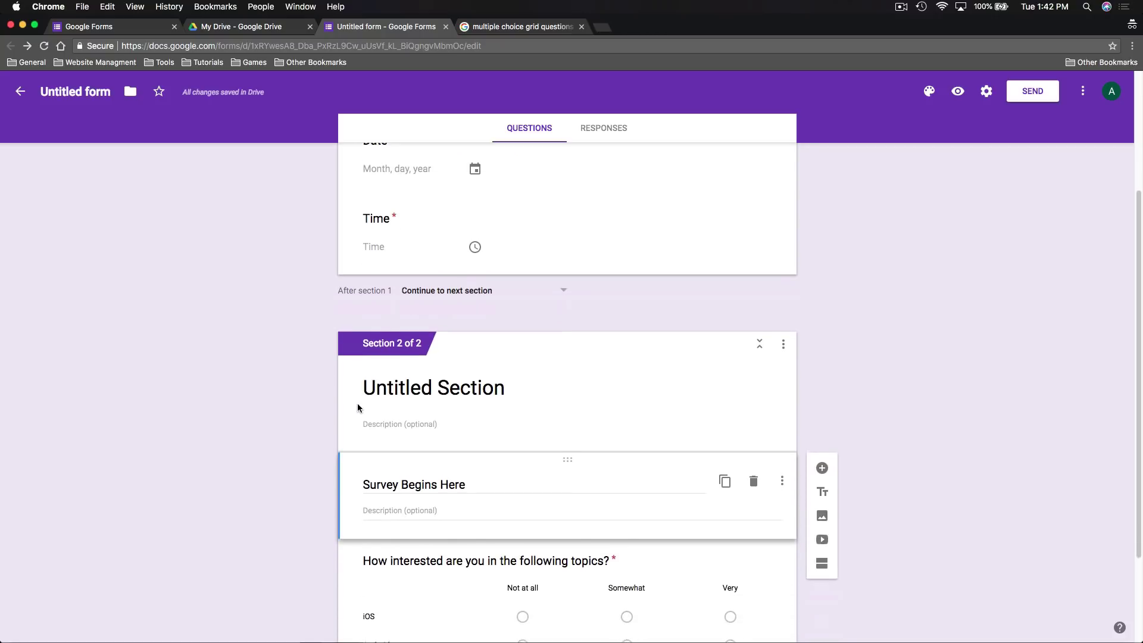
{"action": "triple_click", "coordinate": [403, 482]}
{"action": "key", "text": "super+c"}
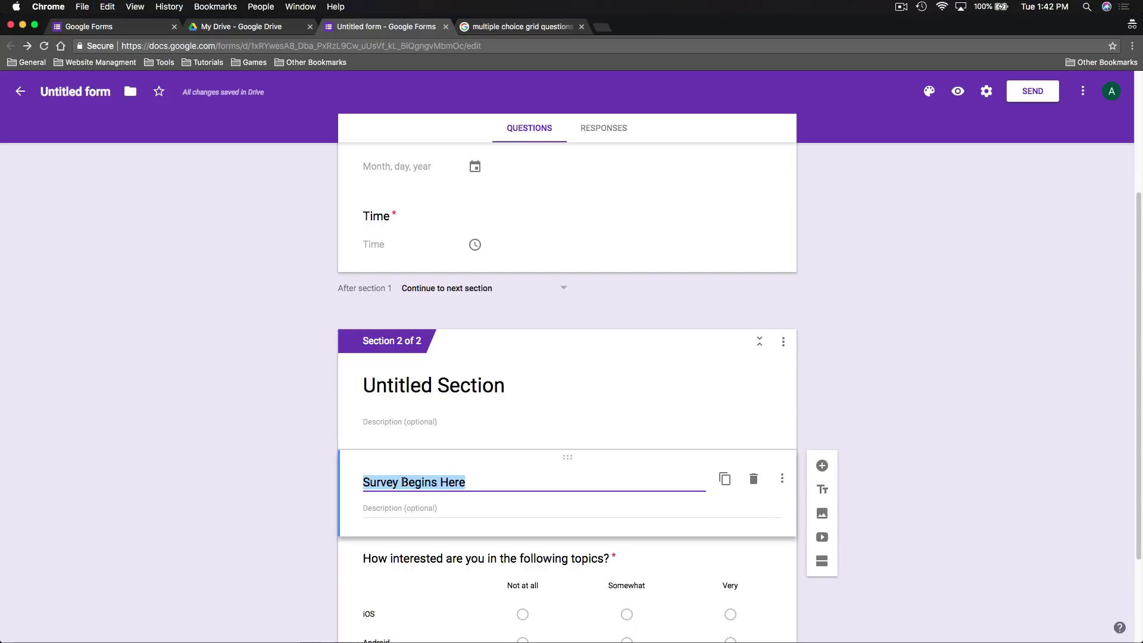
{"action": "triple_click", "coordinate": [431, 378]}
{"action": "key", "text": "super+v"}
{"action": "left_click", "coordinate": [568, 457]}
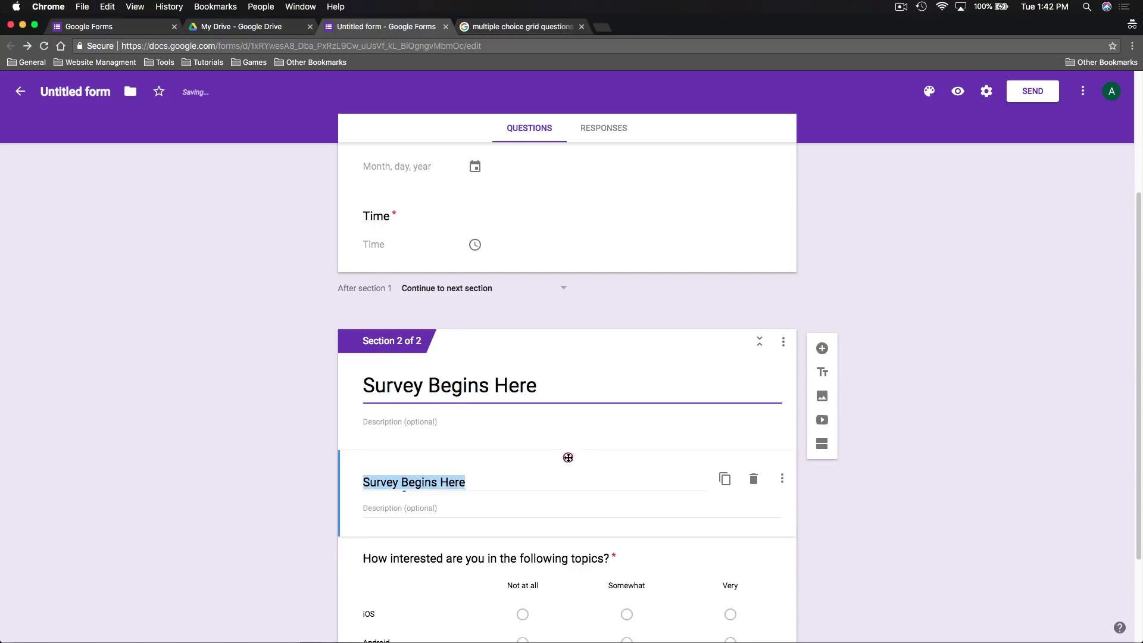
{"action": "left_click", "coordinate": [755, 483]}
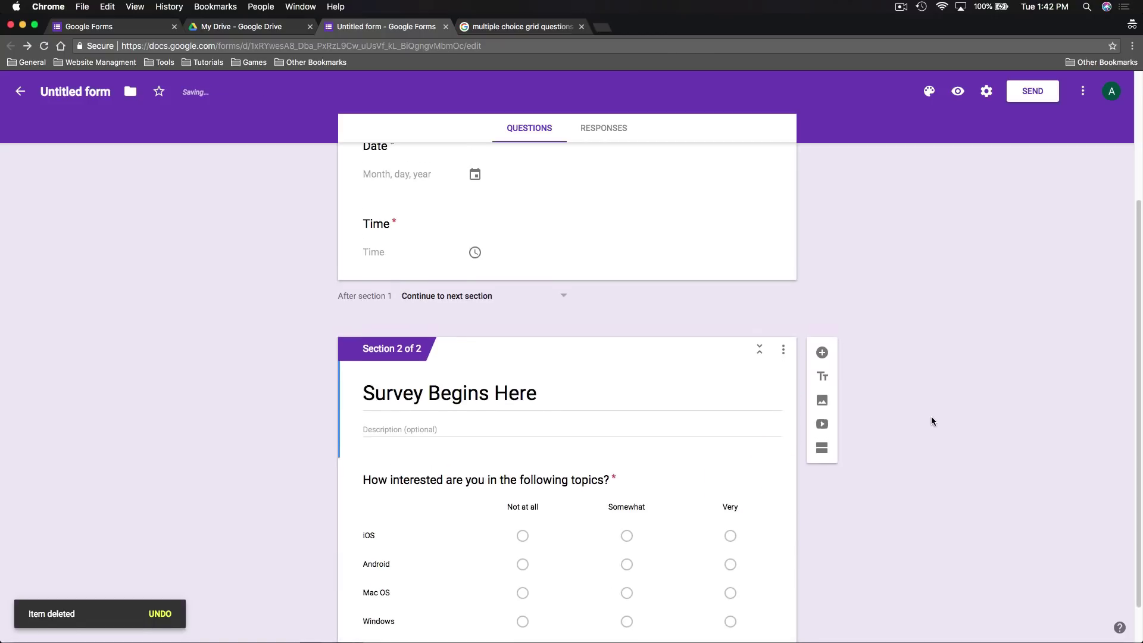
Enable the suggested email collection setting and check the Email address field in section 1
{"action": "scroll", "coordinate": [931, 421], "scroll_direction": "up", "scroll_amount": 3}
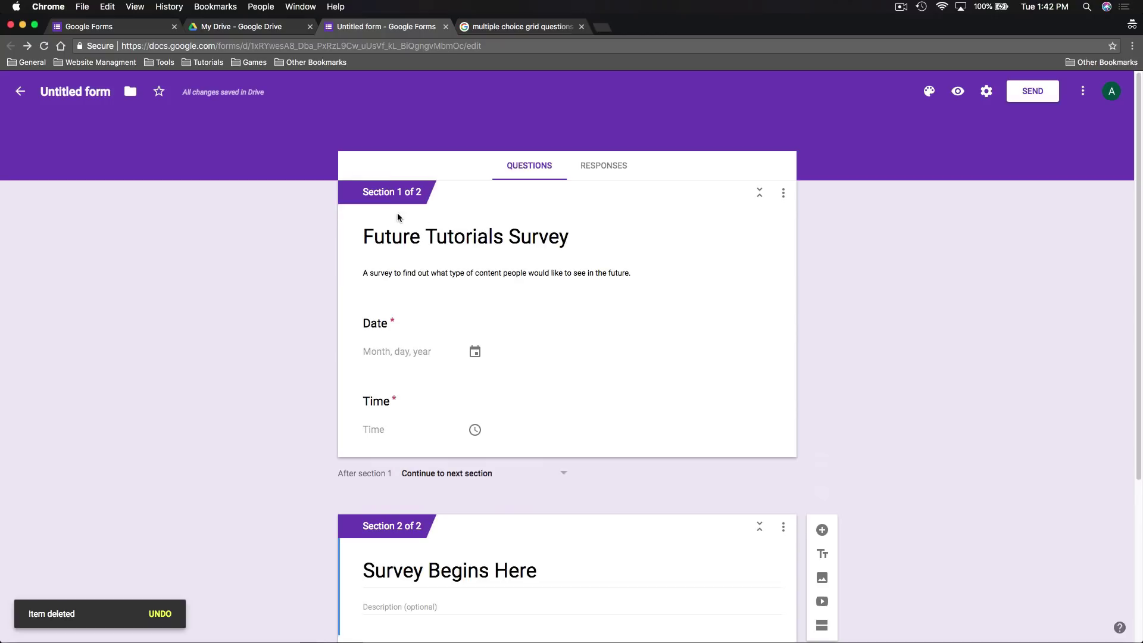
{"action": "scroll", "coordinate": [327, 442], "scroll_direction": "down", "scroll_amount": 1}
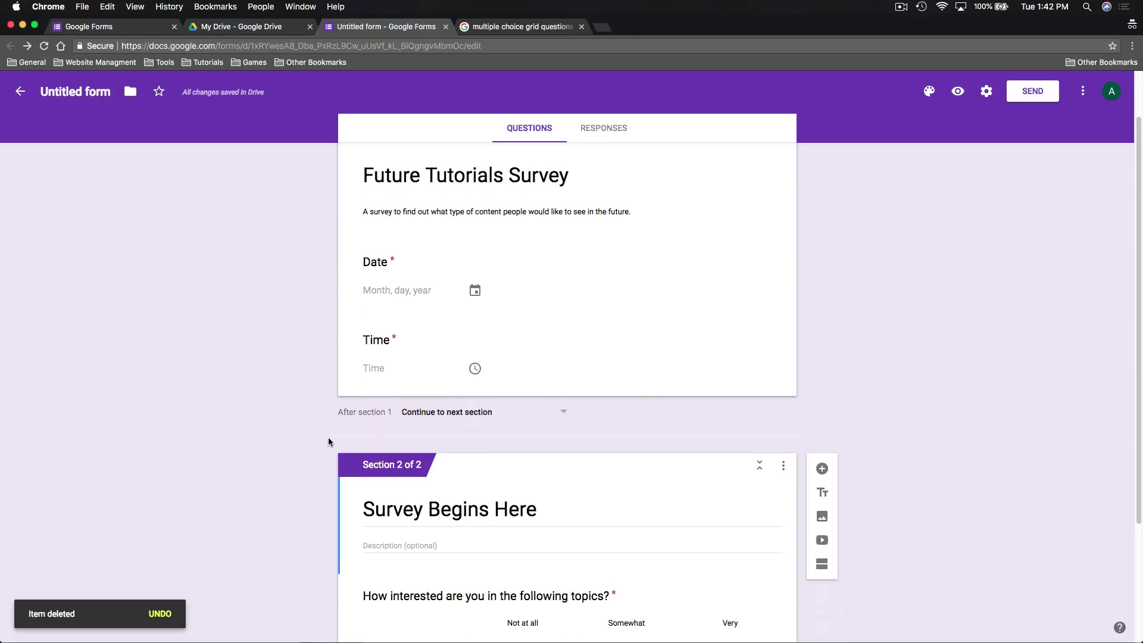
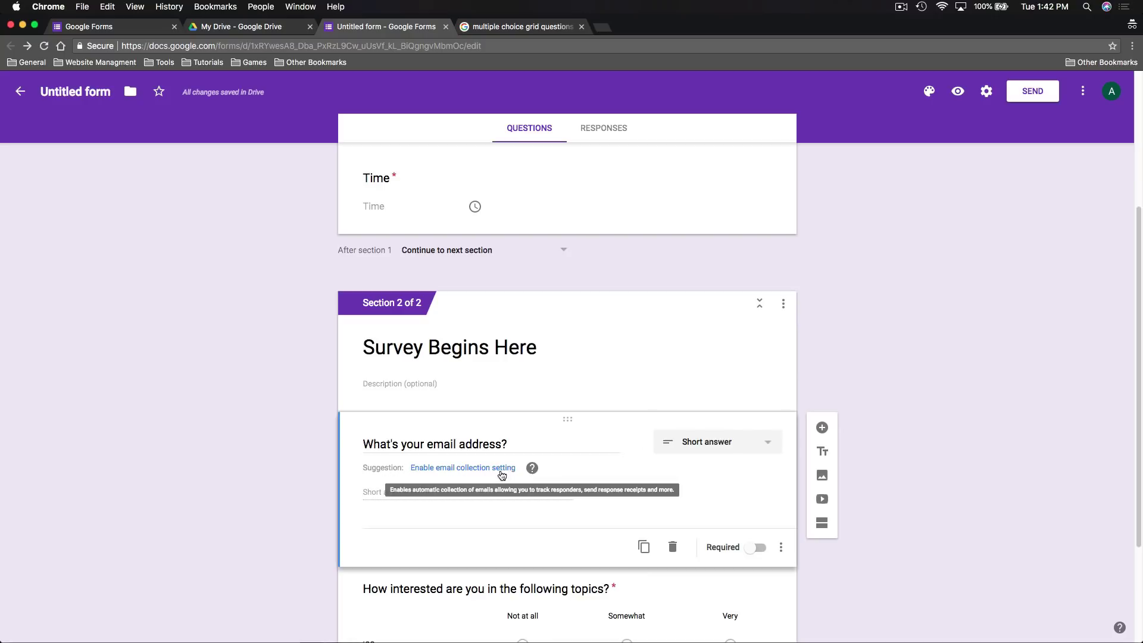
{"action": "left_click", "coordinate": [500, 469]}
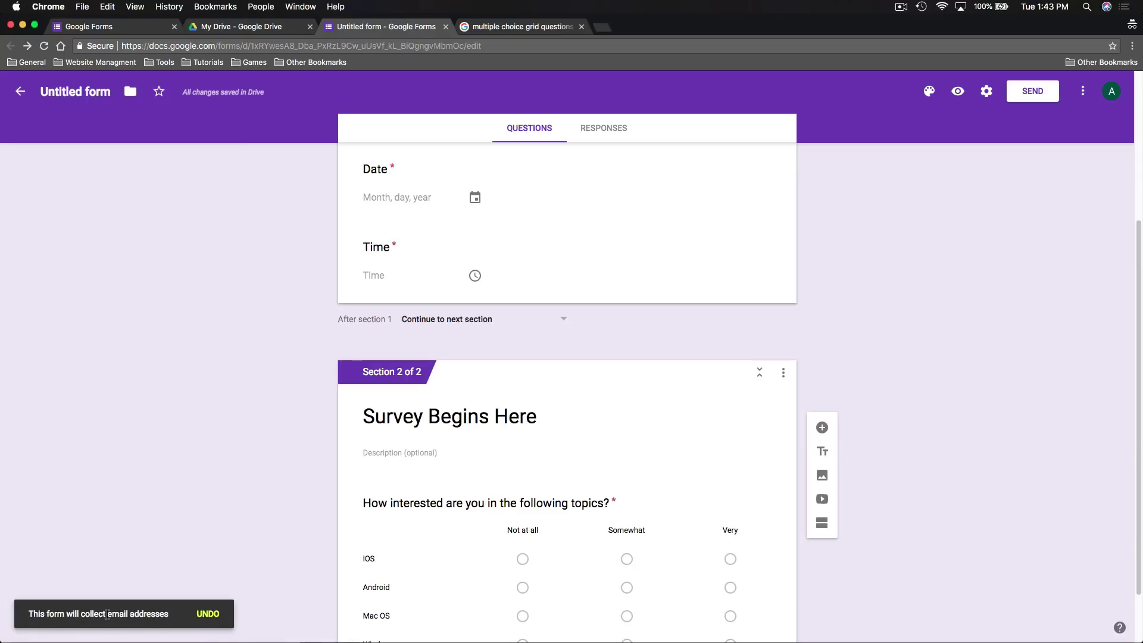
{"action": "scroll", "coordinate": [518, 360], "scroll_direction": "up", "scroll_amount": 5}
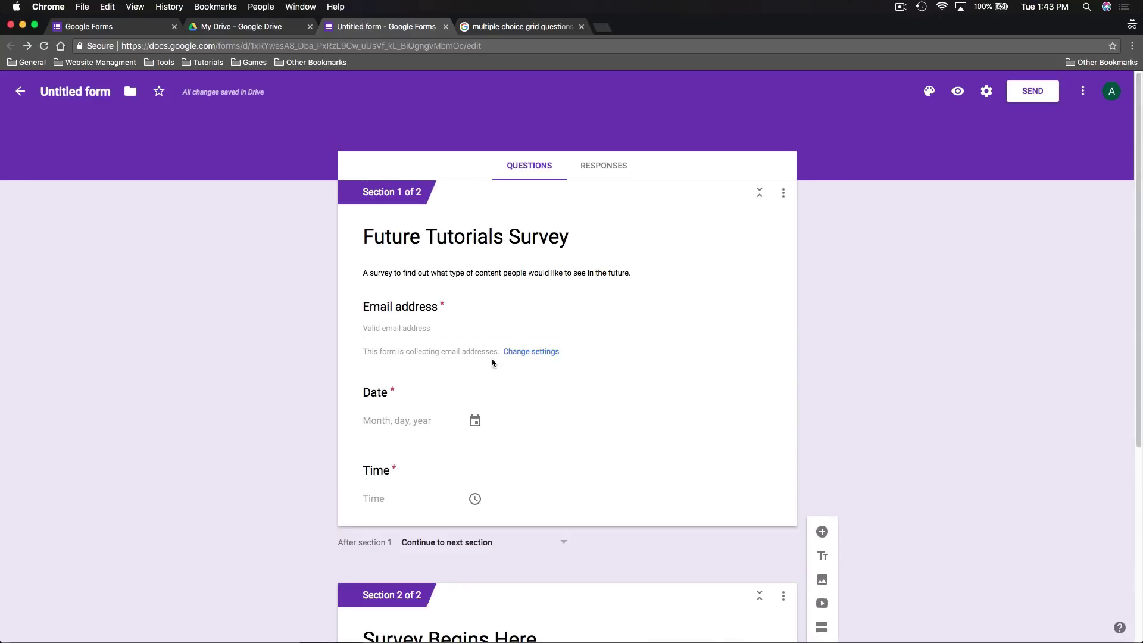
{"action": "left_click", "coordinate": [485, 309]}
{"action": "left_click", "coordinate": [456, 344]}
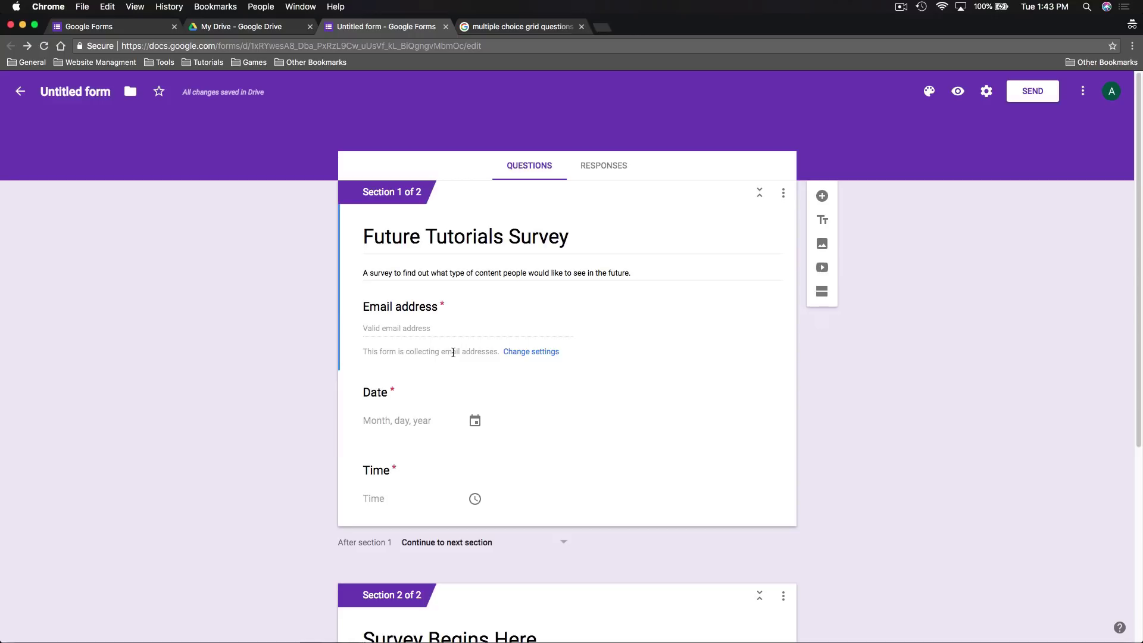
Add a new multiple choice question and move it into section 2 above the topics grid
{"action": "scroll", "coordinate": [579, 540], "scroll_direction": "down", "scroll_amount": 5}
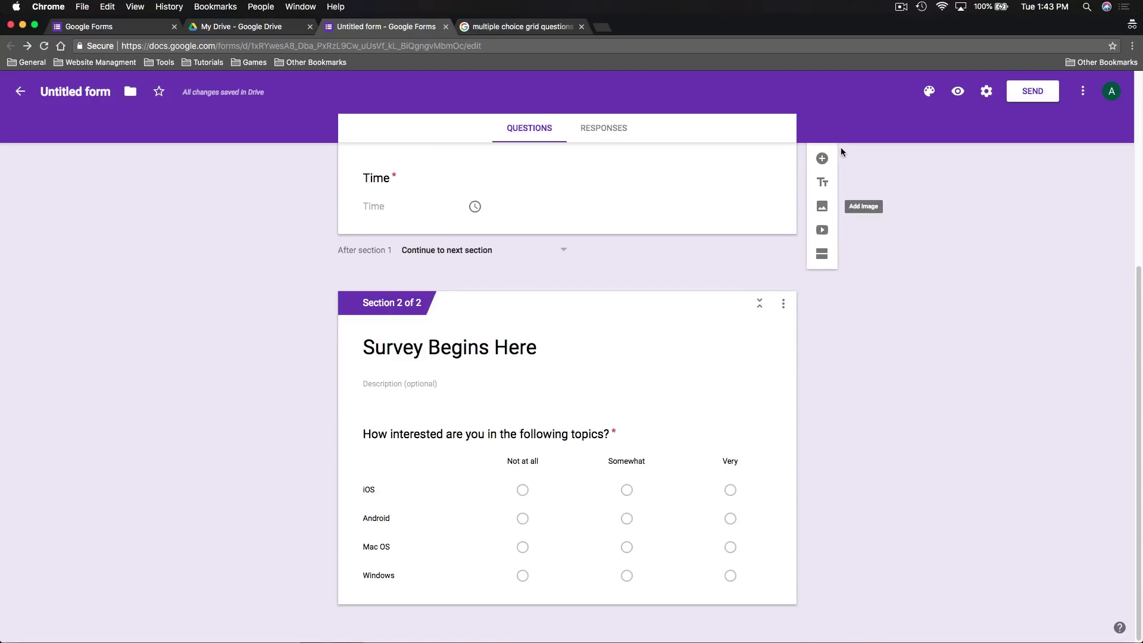
{"action": "left_click", "coordinate": [822, 158]}
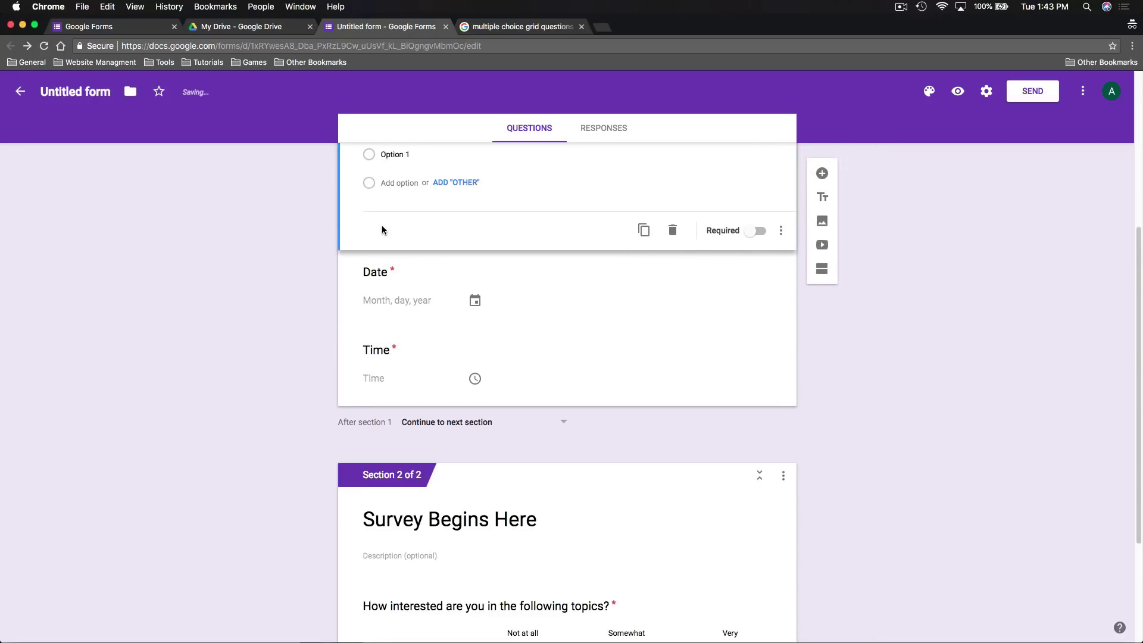
{"action": "left_click_drag", "start_coordinate": [562, 191], "coordinate": [548, 474]}
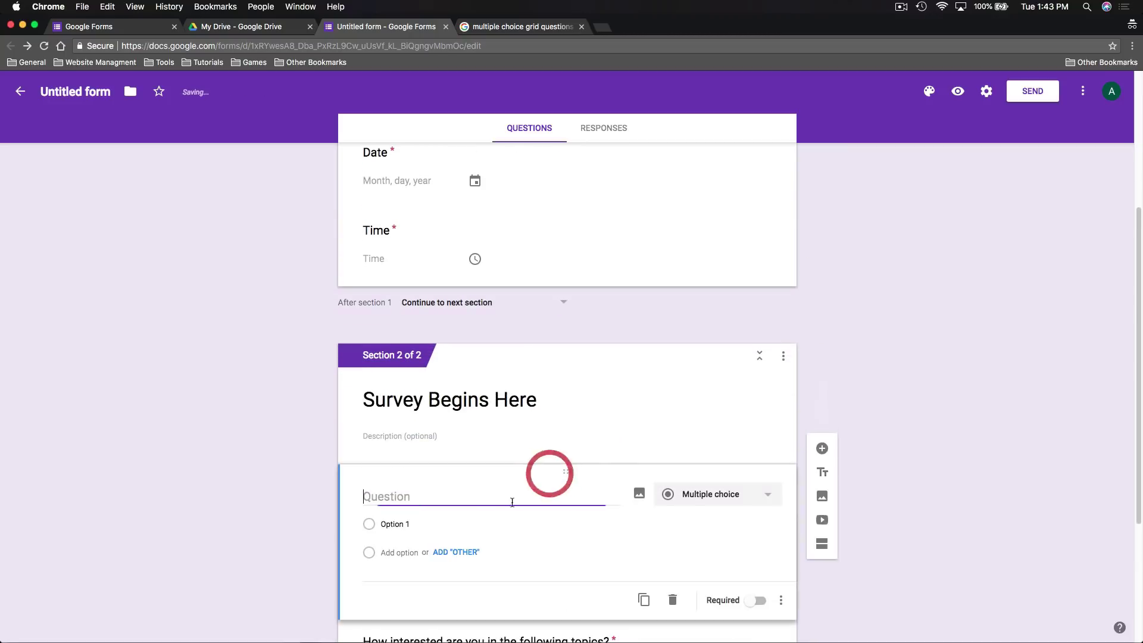
Title the new multiple choice question "What's your favorite device?"
{"action": "left_click", "coordinate": [436, 416]}
{"action": "type", "text": "What"}
{"action": "key", "text": "BackSpace"}
{"action": "type", "text": "t's"}
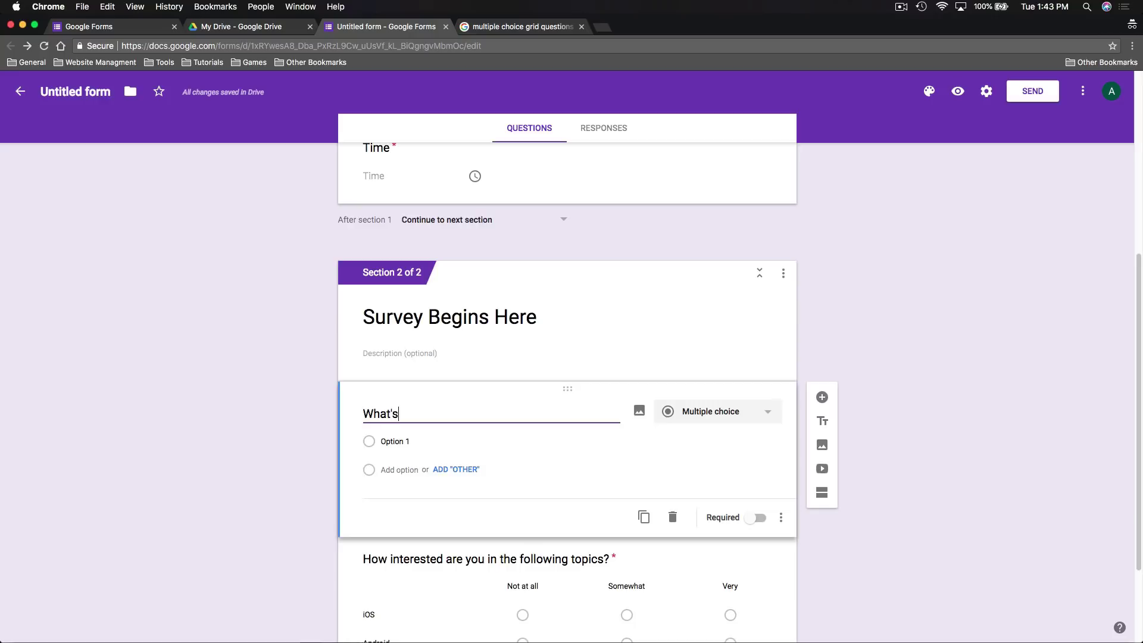
{"action": "type", "text": " your favoriate"}
{"action": "key", "text": "BackSpace"}
{"action": "key", "text": "BackSpace"}
{"action": "key", "text": "BackSpace"}
{"action": "key", "text": "BackSpace"}
{"action": "type", "text": "te device?"}
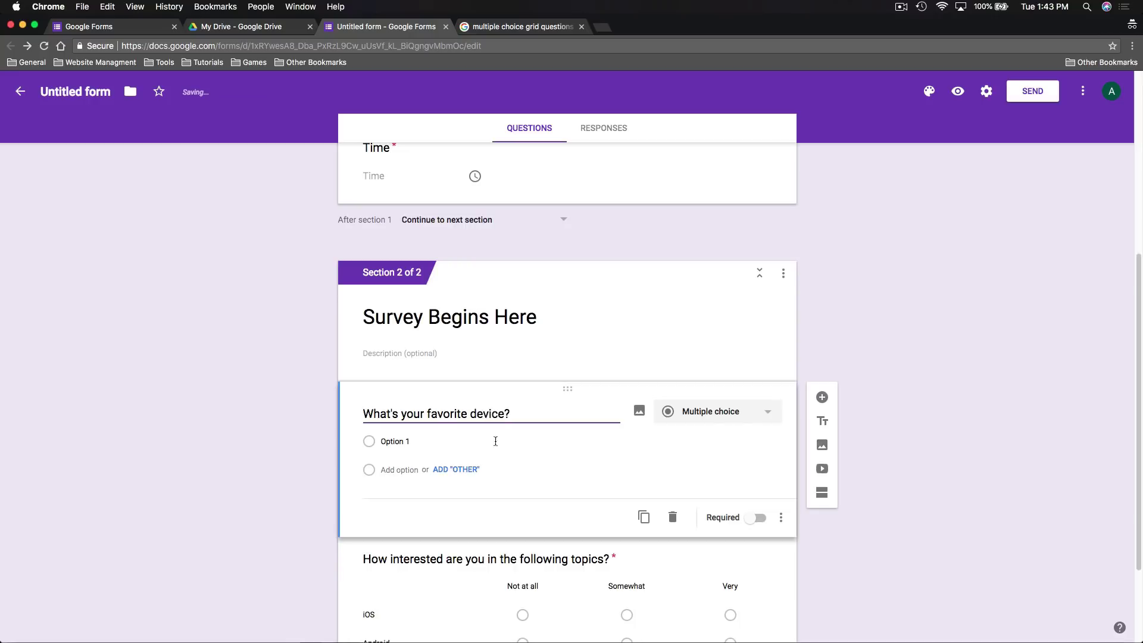
Give the favorite device question the options Smartphone, Tablet and Computer, plus an "Other" choice
{"action": "left_click", "coordinate": [384, 441]}
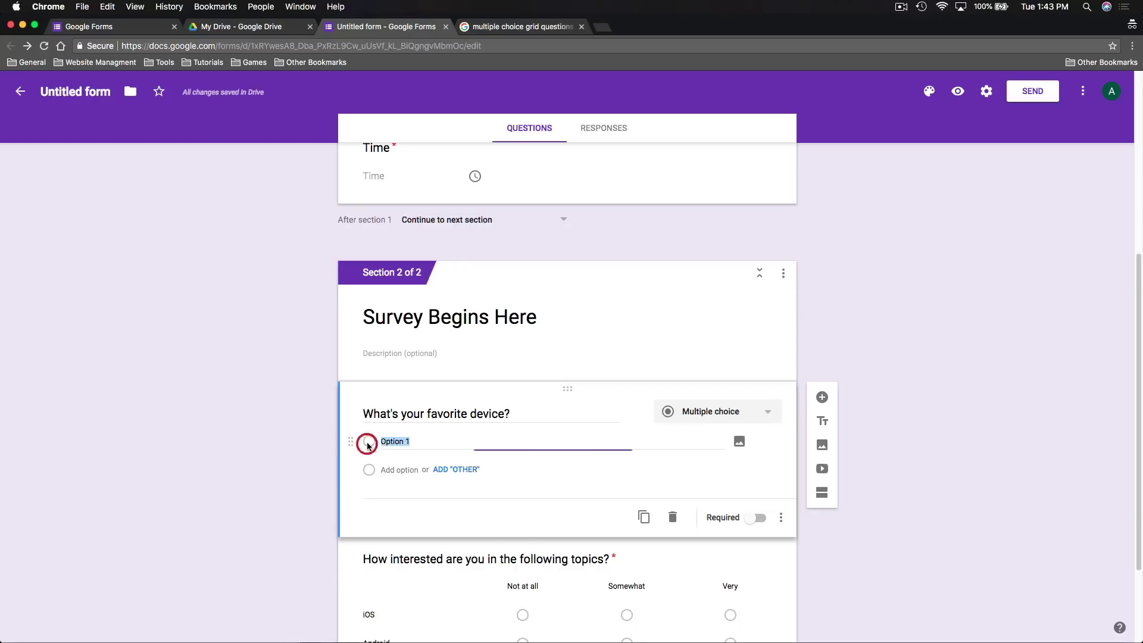
{"action": "type", "text": "Smartphone"}
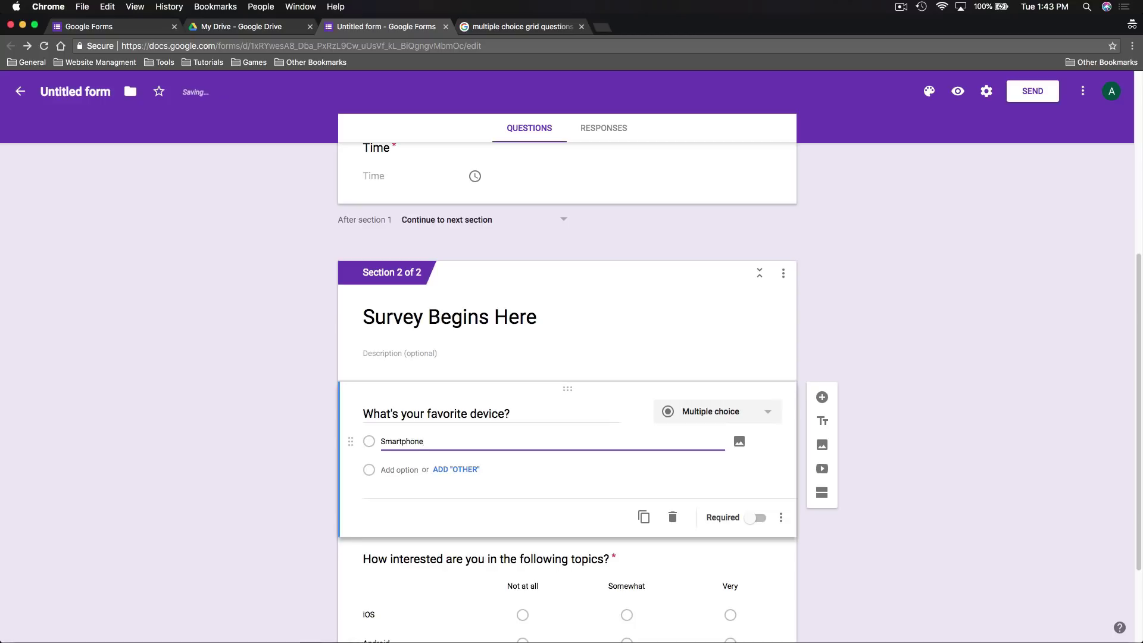
{"action": "left_click", "coordinate": [444, 468]}
{"action": "left_click", "coordinate": [467, 470]}
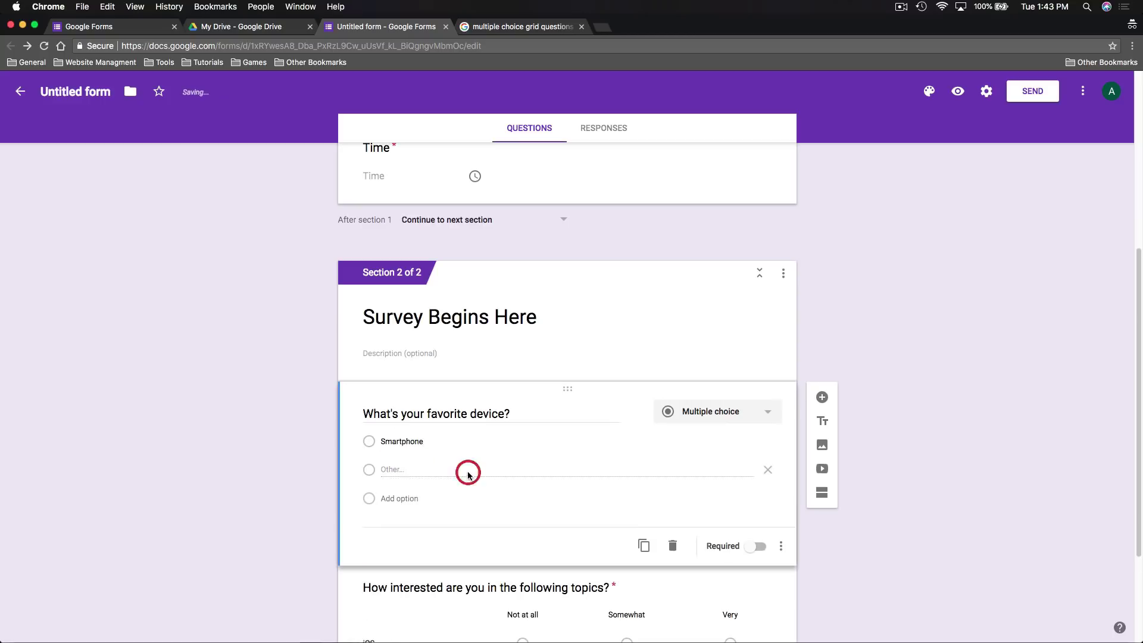
{"action": "left_click", "coordinate": [391, 470]}
{"action": "left_click", "coordinate": [390, 498]}
{"action": "type", "text": "Tablet"}
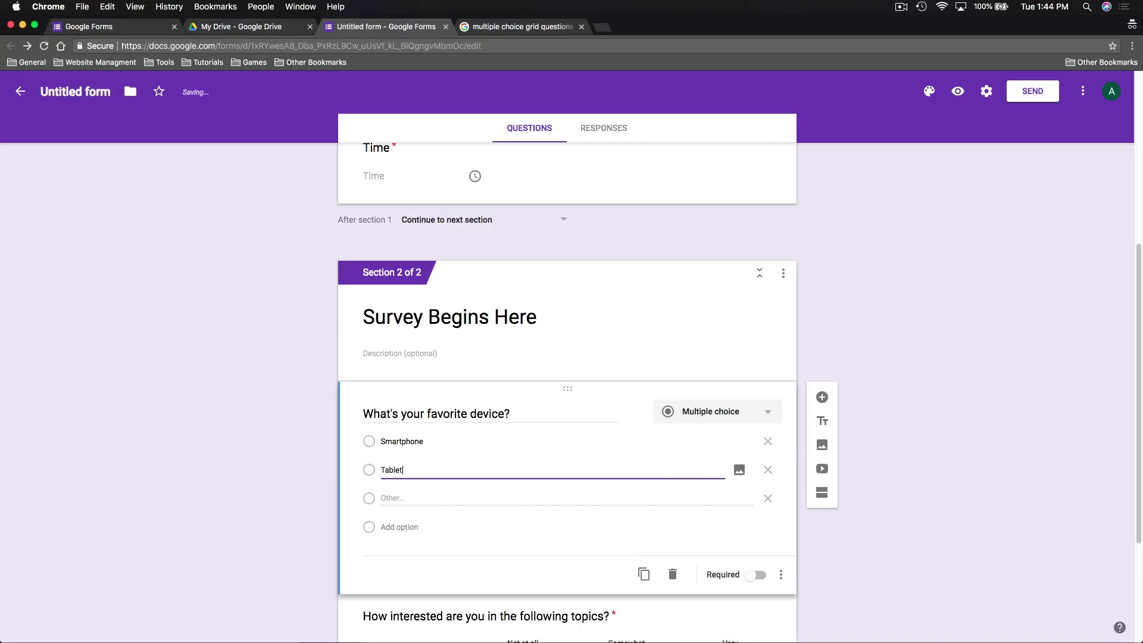
{"action": "left_click", "coordinate": [398, 526]}
{"action": "type", "text": "Computer"}
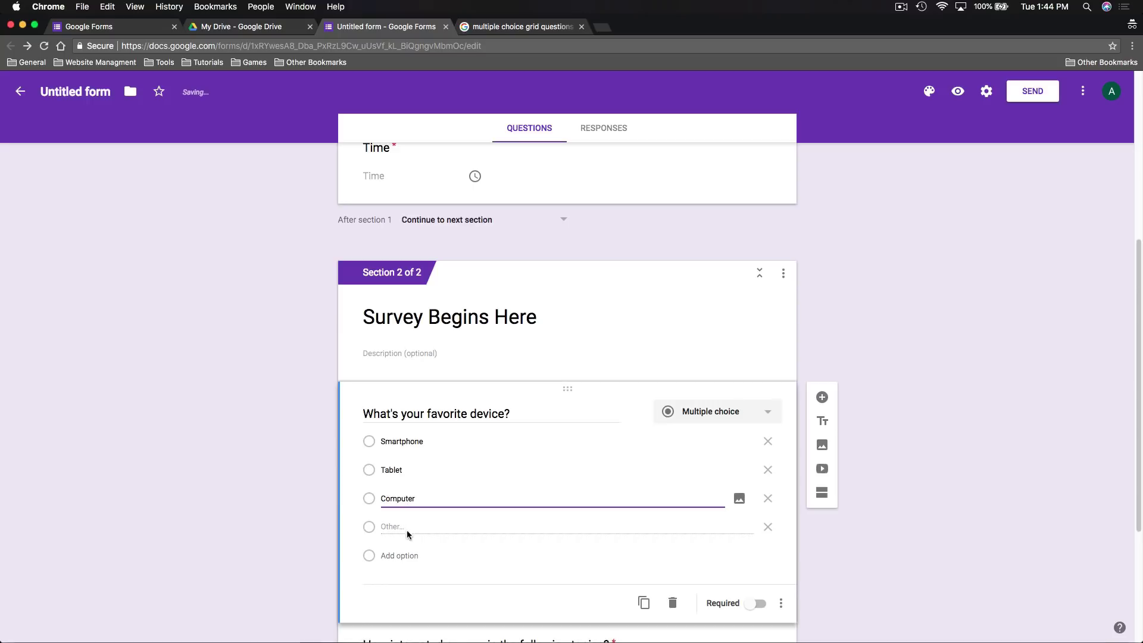
Make the "What's your favorite device?" question required
{"action": "left_click", "coordinate": [754, 607]}
{"action": "left_click", "coordinate": [916, 495]}
{"action": "scroll", "coordinate": [909, 426], "scroll_direction": "down", "scroll_amount": 2}
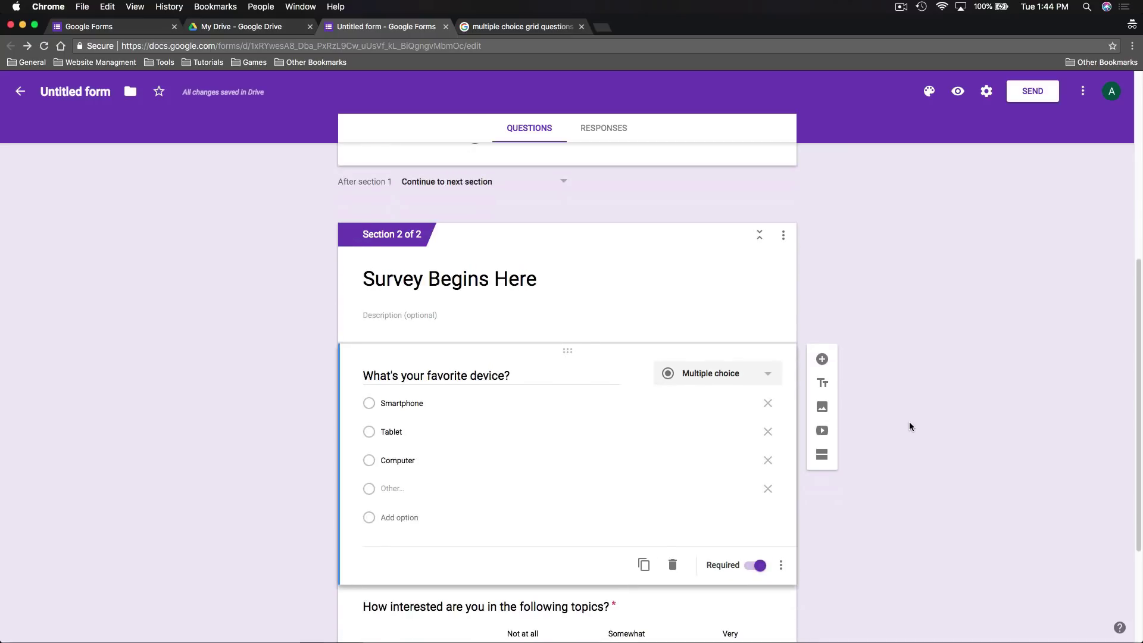
Rename the untitled form file to "Future Tutorials Survey" by copying the survey's title
{"action": "scroll", "coordinate": [908, 426], "scroll_direction": "up", "scroll_amount": 10}
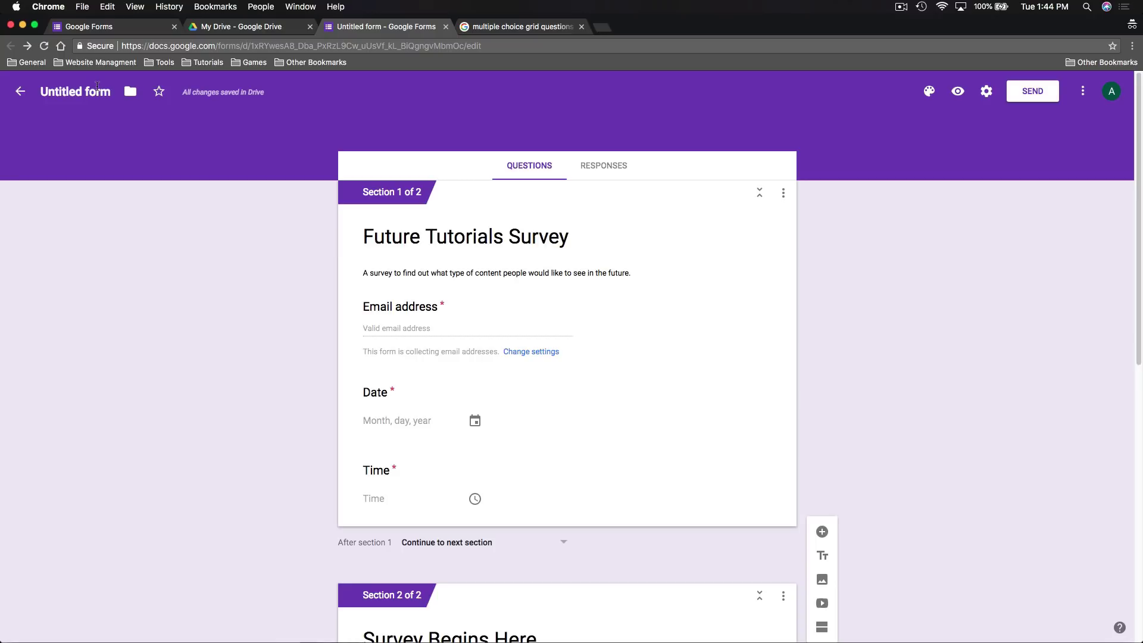
{"action": "left_click", "coordinate": [436, 238]}
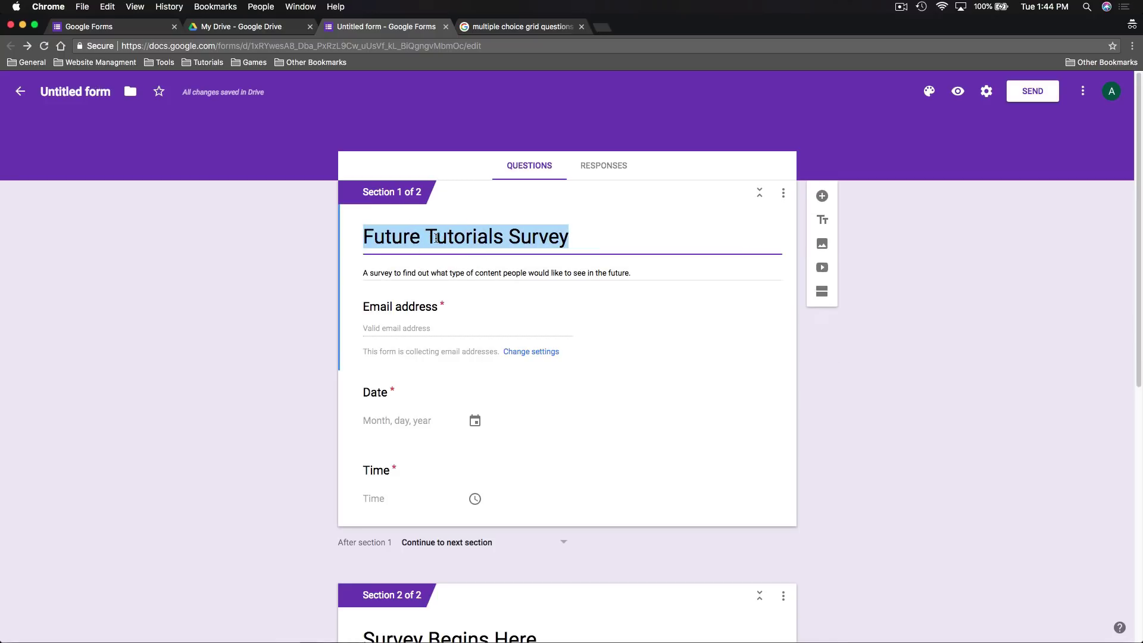
{"action": "key", "text": "super+c"}
{"action": "left_click", "coordinate": [79, 92]}
{"action": "key", "text": "super+v"}
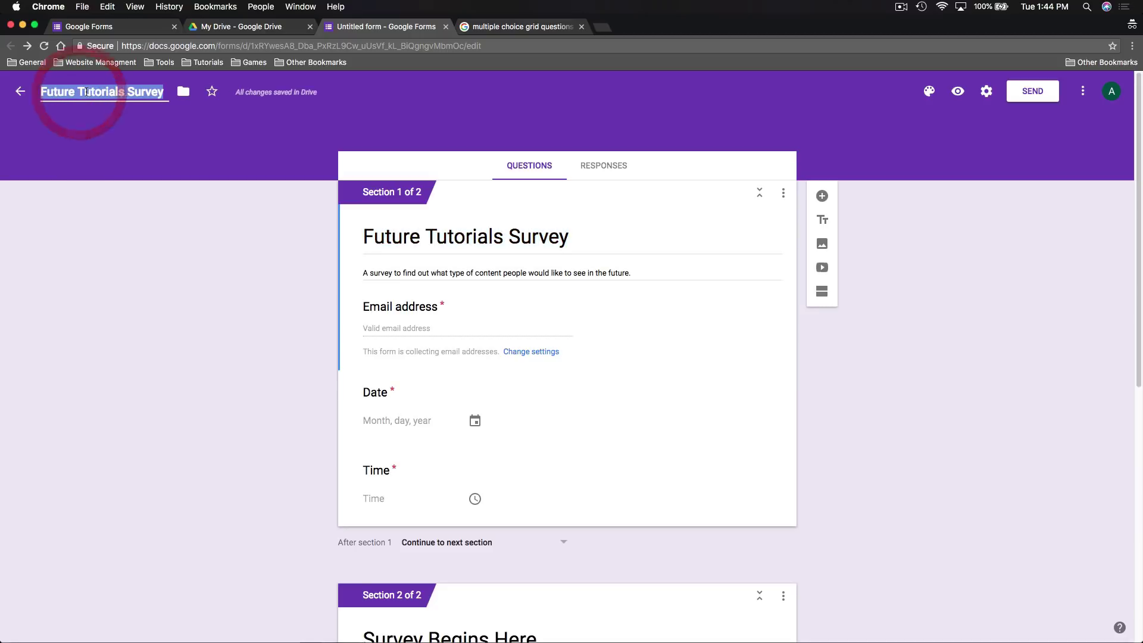
{"action": "left_click", "coordinate": [167, 212]}
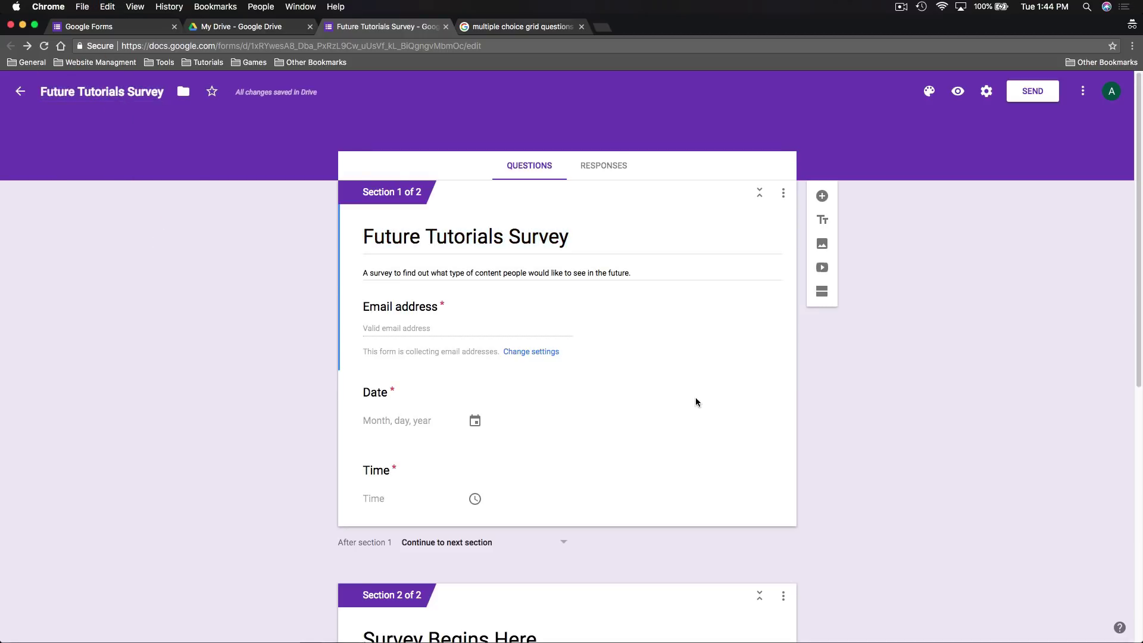
Change the form's theme color to light blue
{"action": "left_click", "coordinate": [930, 94]}
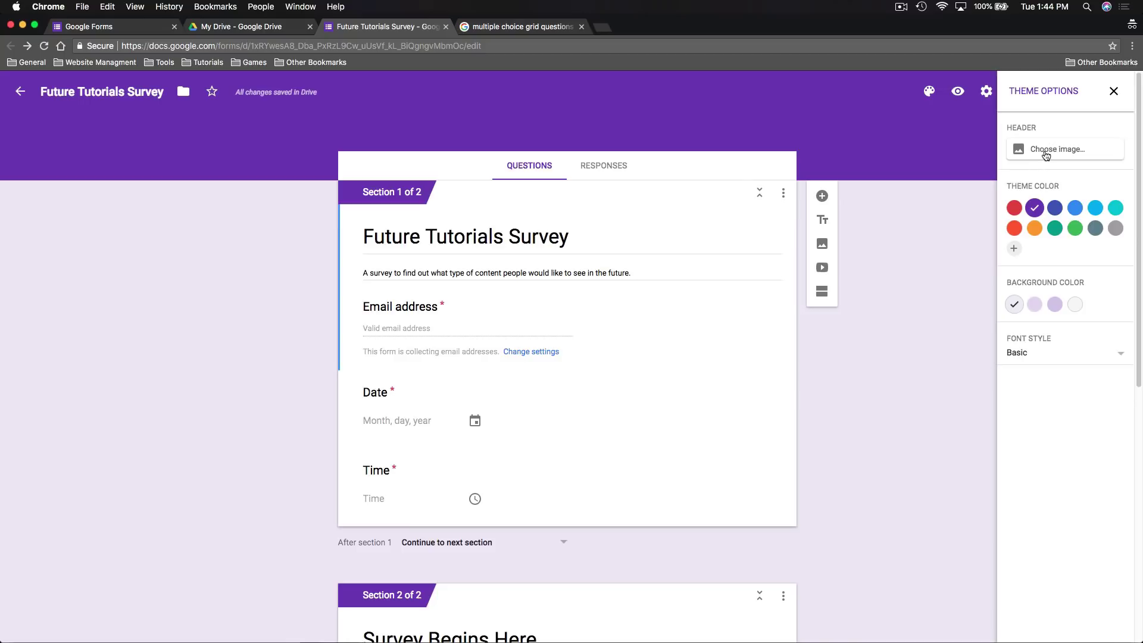
{"action": "left_click", "coordinate": [1095, 208]}
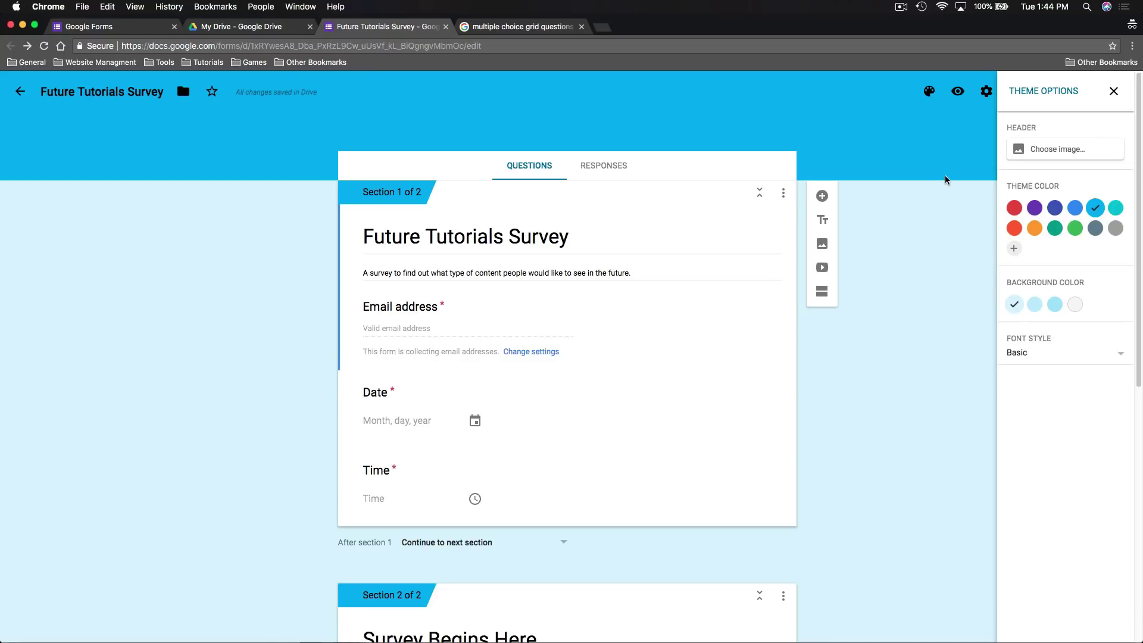
Preview the survey, try its date and email address fields, and close the preview
{"action": "left_click", "coordinate": [960, 93]}
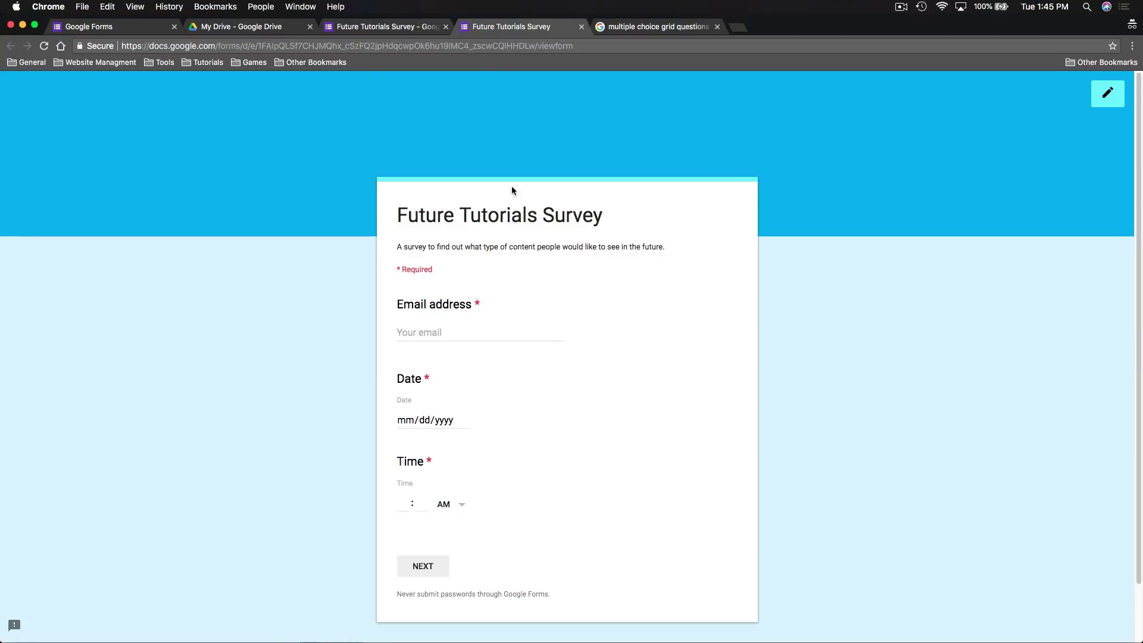
{"action": "left_click", "coordinate": [462, 419]}
{"action": "left_click", "coordinate": [634, 404]}
{"action": "left_click", "coordinate": [450, 331]}
{"action": "left_click", "coordinate": [658, 323]}
{"action": "left_click", "coordinate": [581, 27]}
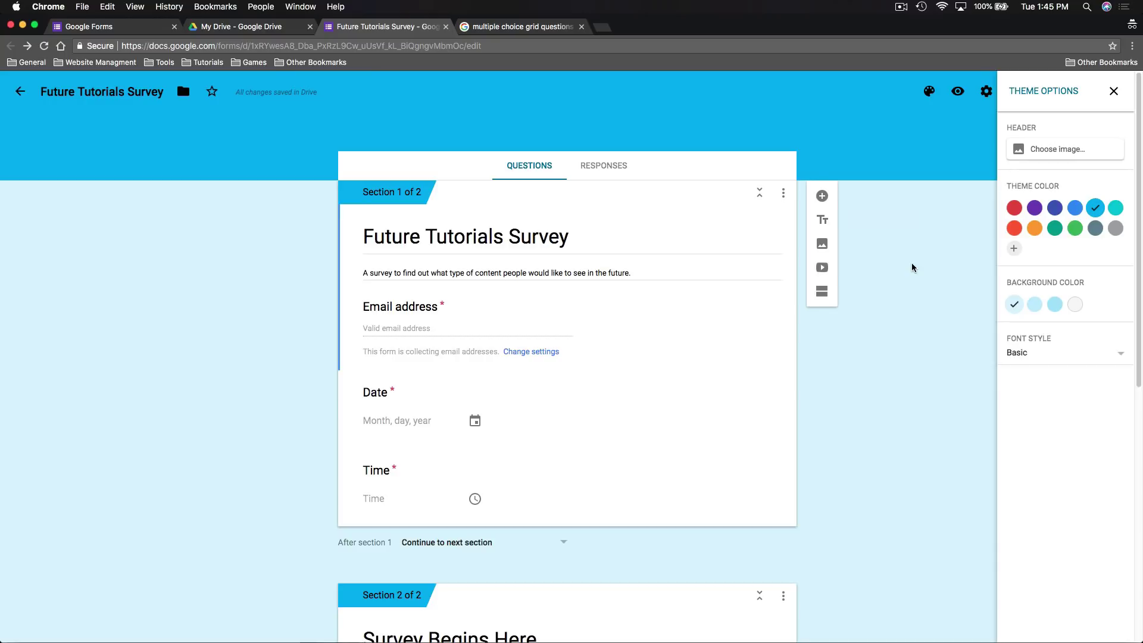
Review the form's general and presentation settings, make the form a quiz, save, and close the theme options
{"action": "left_click", "coordinate": [985, 92]}
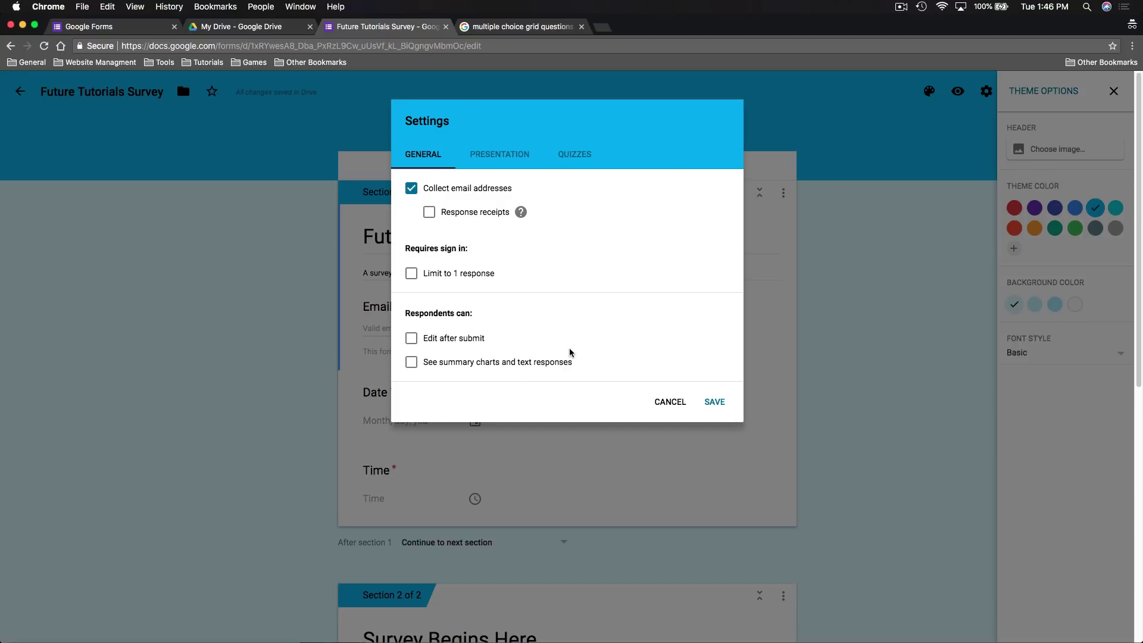
{"action": "left_click", "coordinate": [506, 162]}
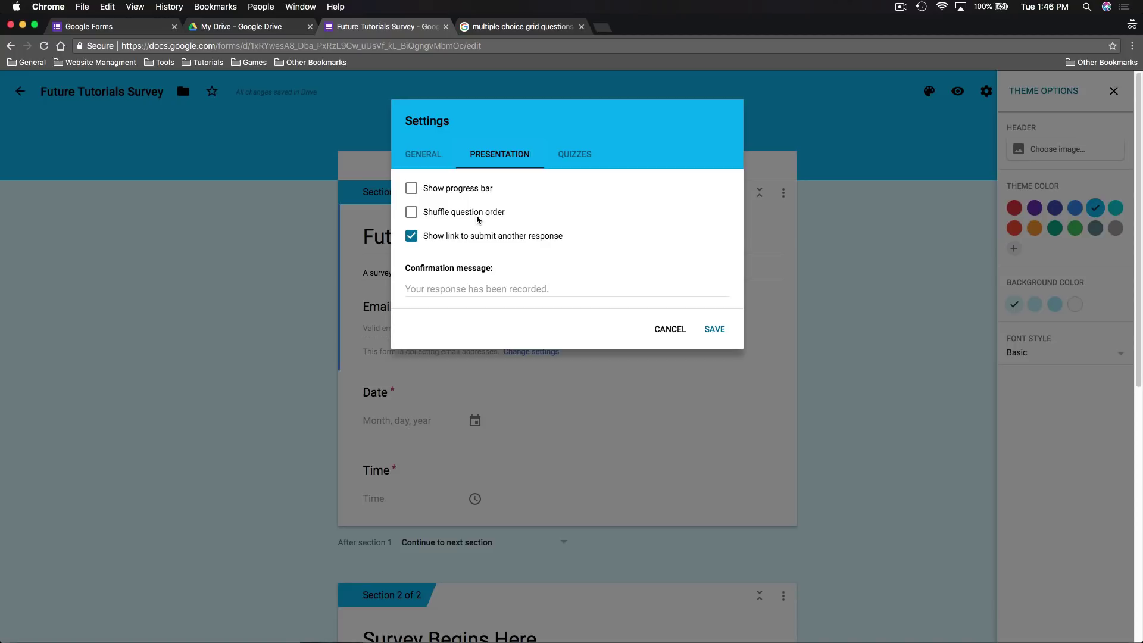
{"action": "left_click", "coordinate": [573, 158]}
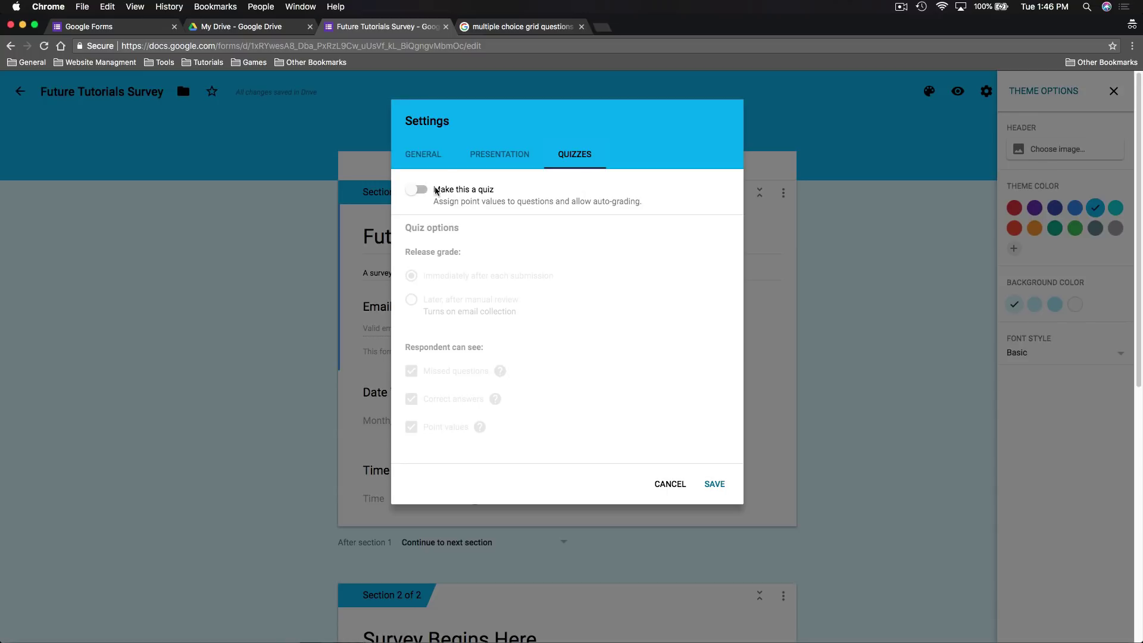
{"action": "left_click", "coordinate": [415, 191]}
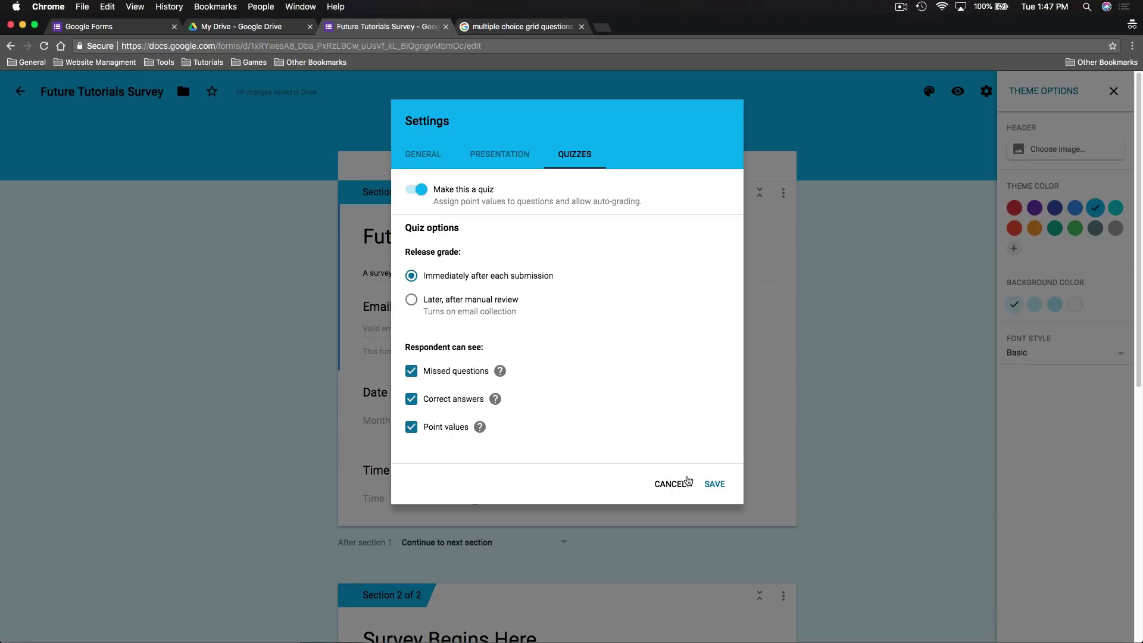
{"action": "left_click", "coordinate": [714, 486]}
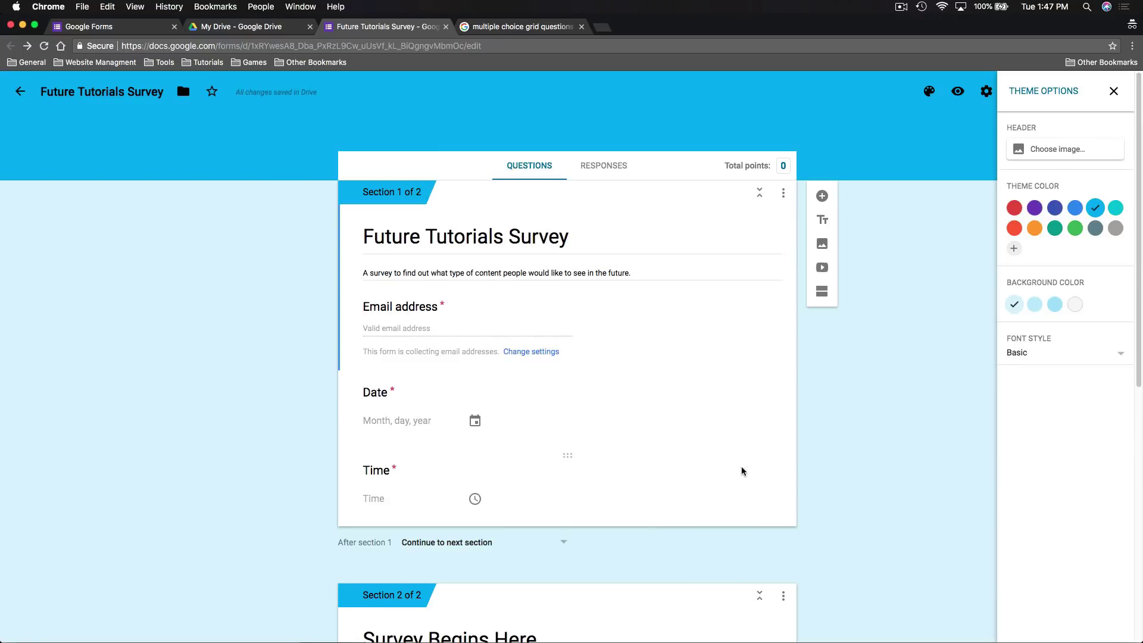
{"action": "left_click", "coordinate": [1114, 91]}
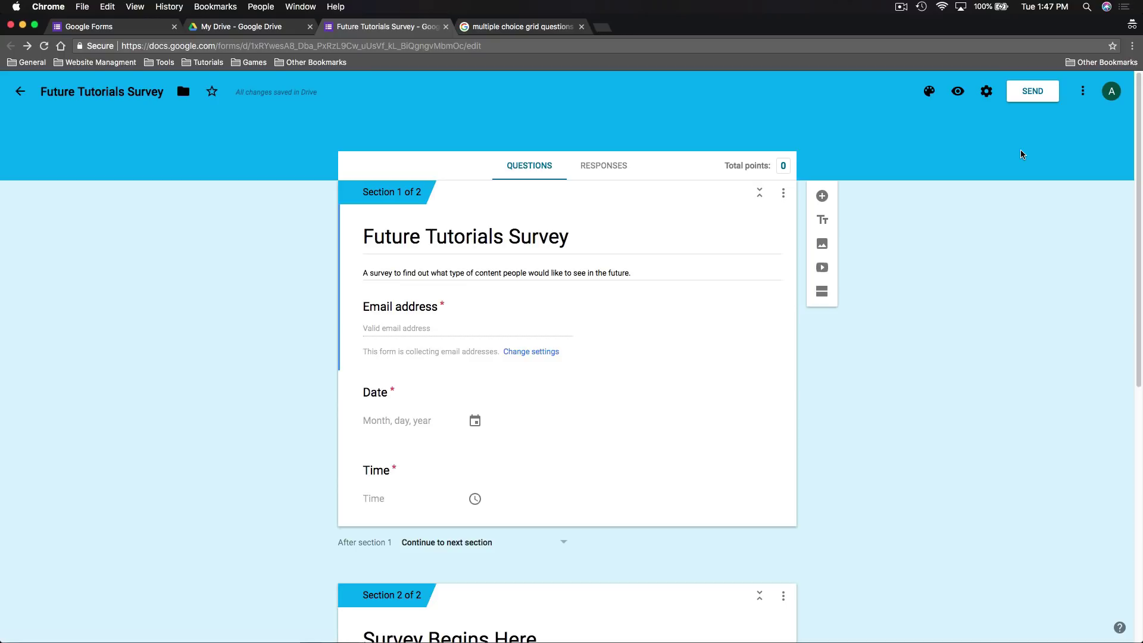
Start sending the form by email and fill in the recipient's email address
{"action": "left_click", "coordinate": [1040, 90]}
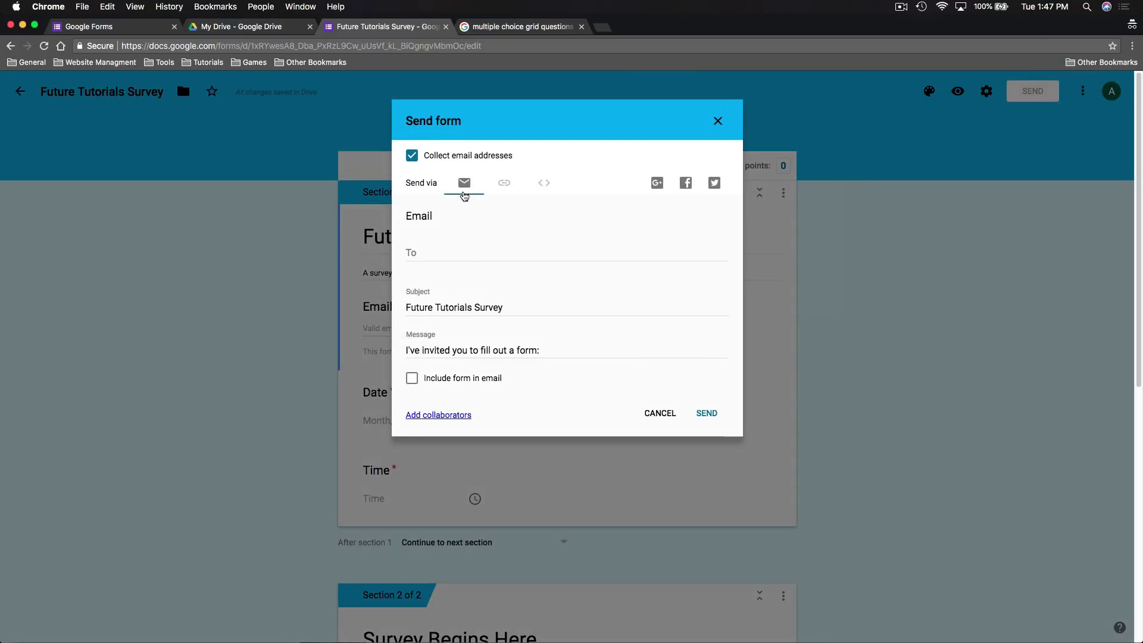
{"action": "left_click", "coordinate": [456, 249]}
{"action": "type", "text": "webmas"}
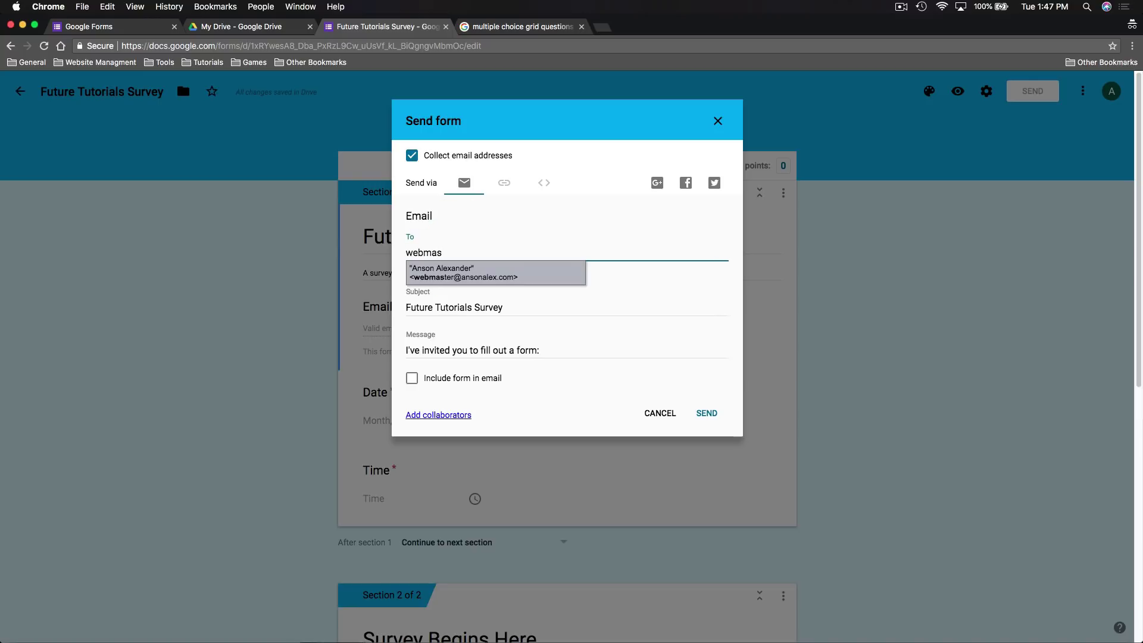
{"action": "key", "text": "Return"}
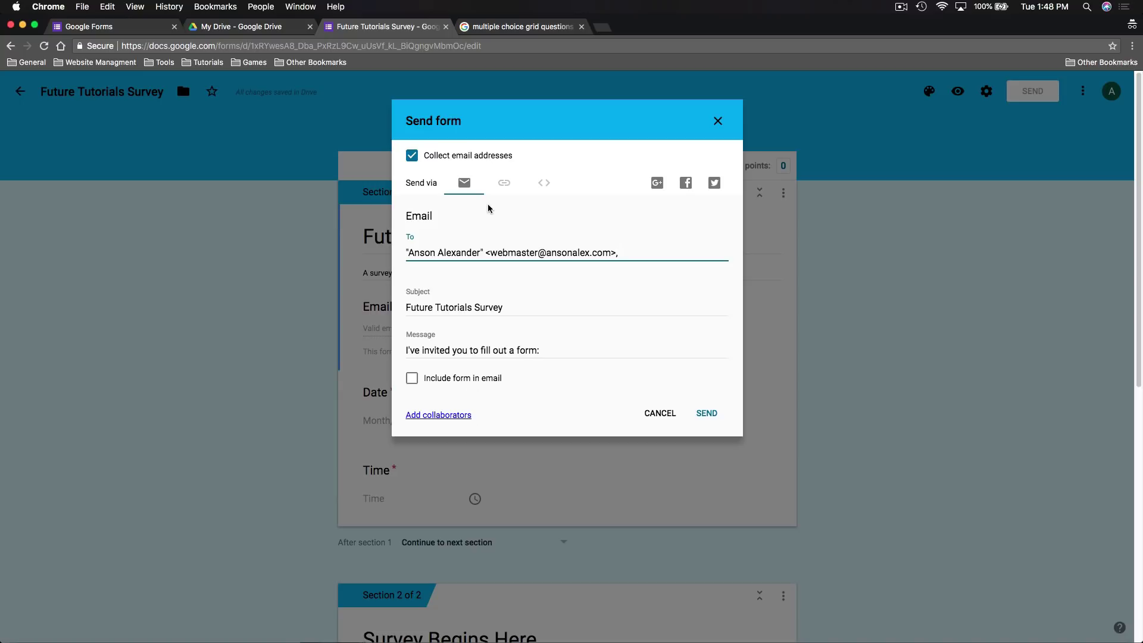
Shorten the form's sharing link, check the embed HTML option, and copy the shortened link
{"action": "left_click", "coordinate": [501, 186]}
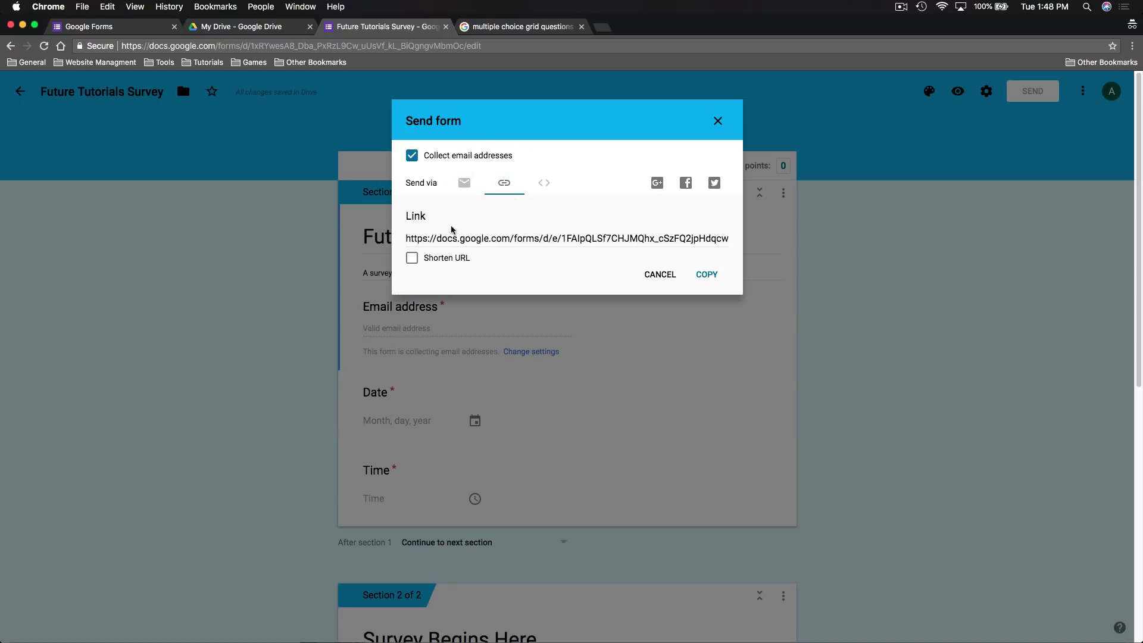
{"action": "left_click", "coordinate": [411, 259]}
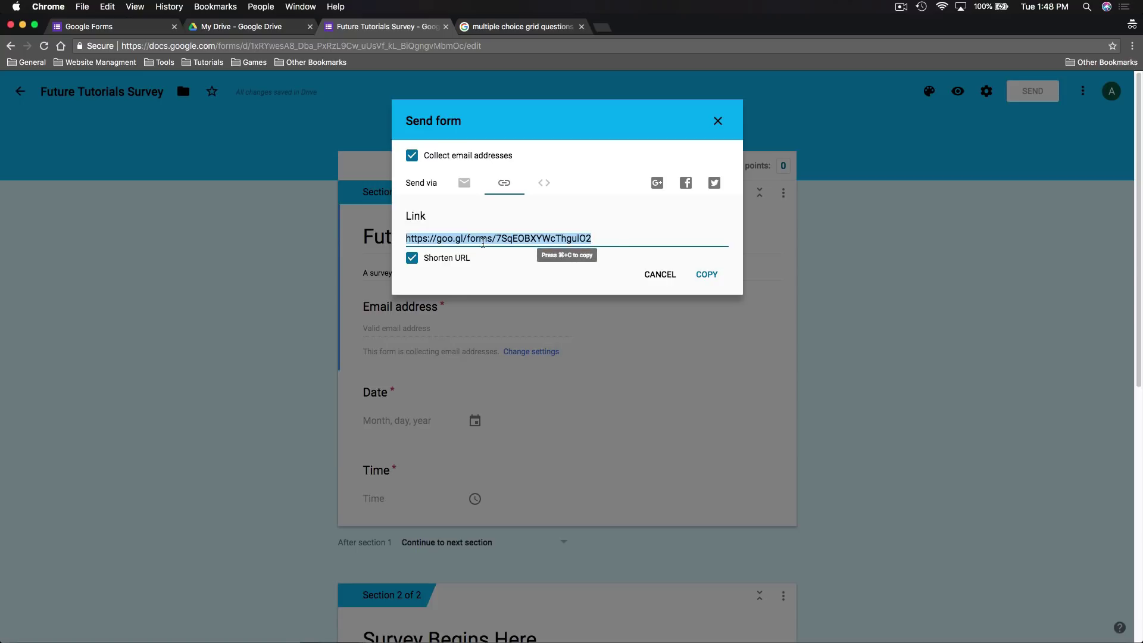
{"action": "left_click", "coordinate": [543, 186]}
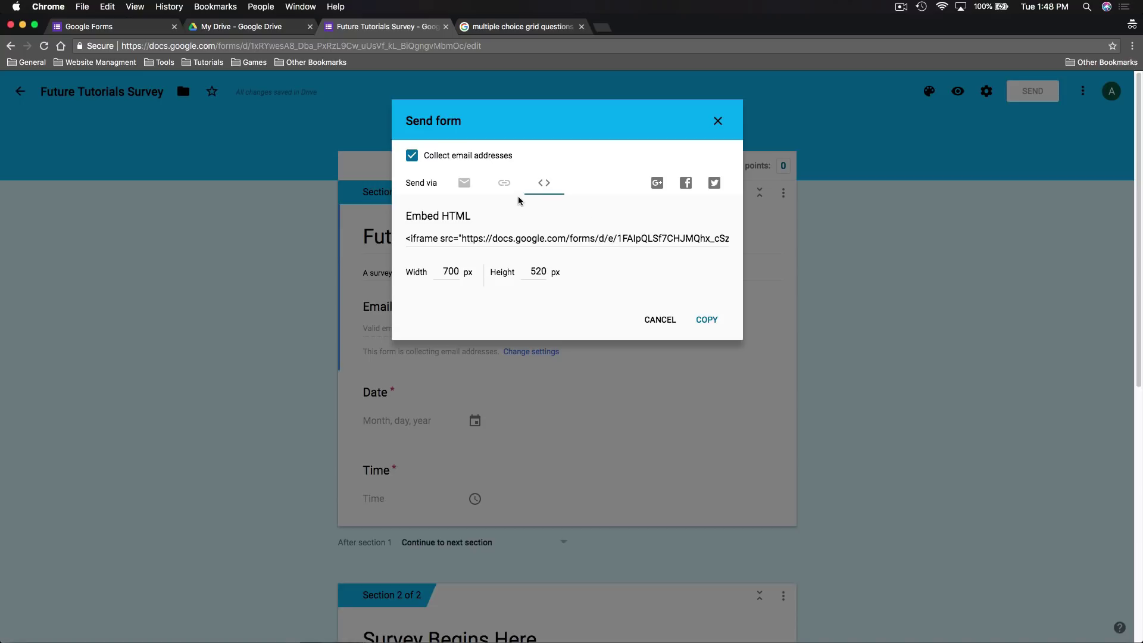
{"action": "left_click", "coordinate": [504, 182]}
{"action": "left_click", "coordinate": [501, 241]}
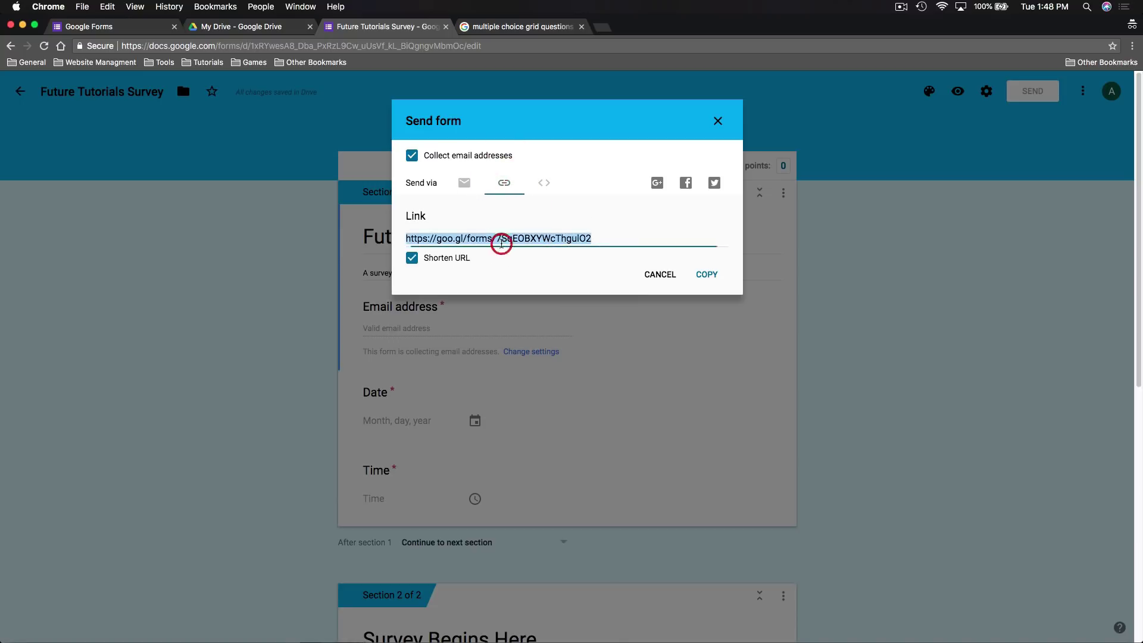
{"action": "key", "text": "super+c"}
Open the copied survey link in a new browser tab
{"action": "key", "text": "super+t"}
{"action": "key", "text": "super+v"}
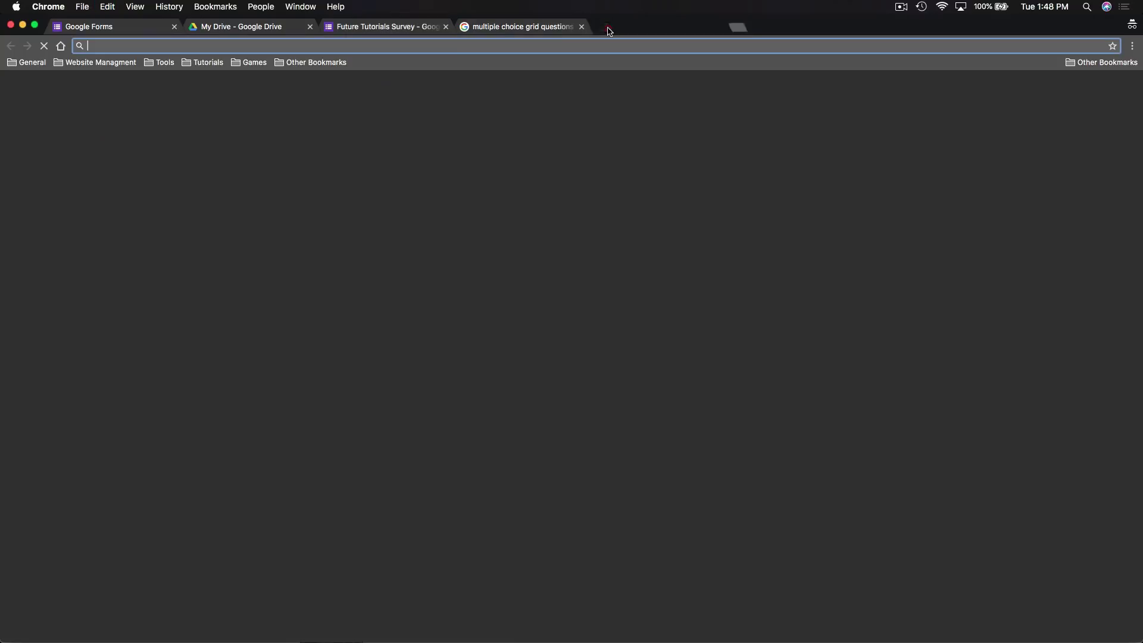
{"action": "key", "text": "Return"}
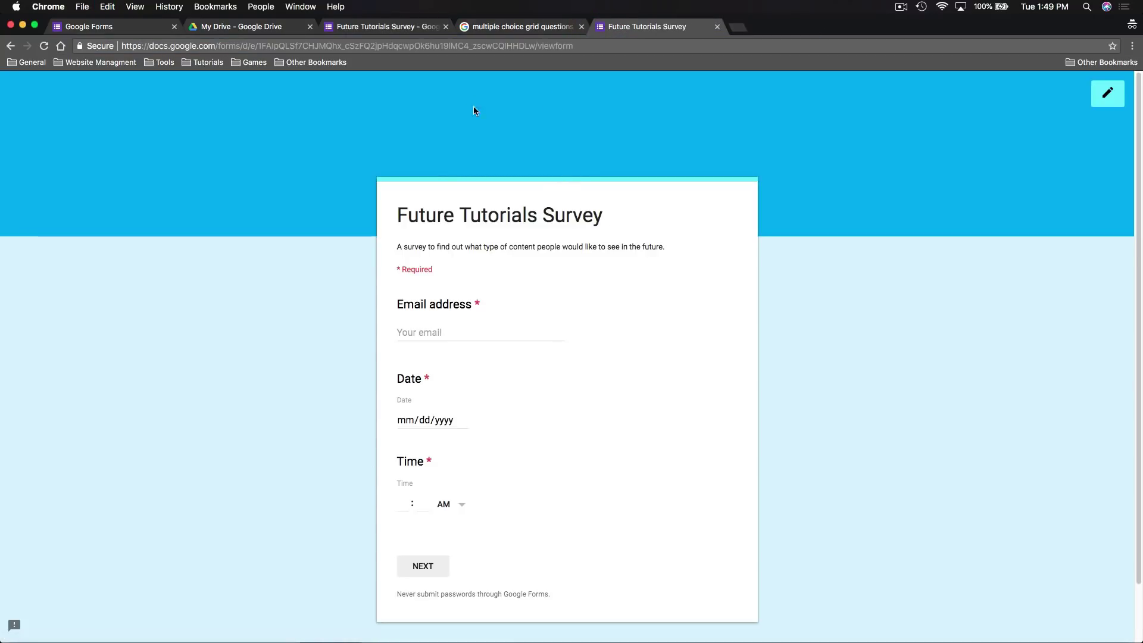
Close the Send form dialog in the form editor and return to the live survey
{"action": "left_click", "coordinate": [381, 26]}
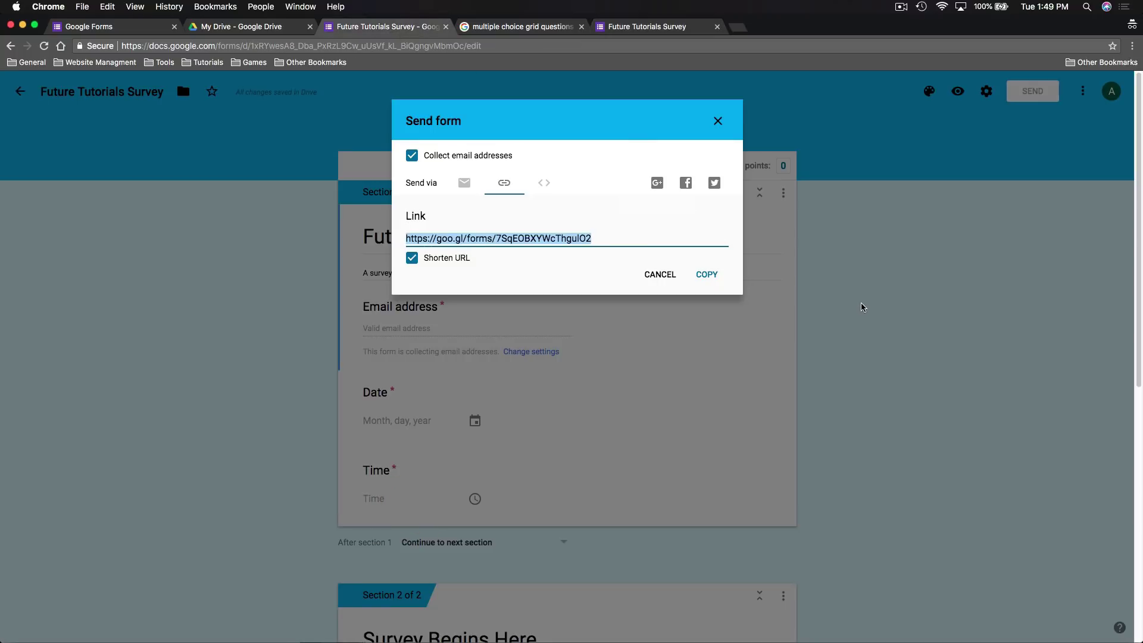
{"action": "left_click", "coordinate": [717, 121]}
{"action": "left_click", "coordinate": [644, 27]}
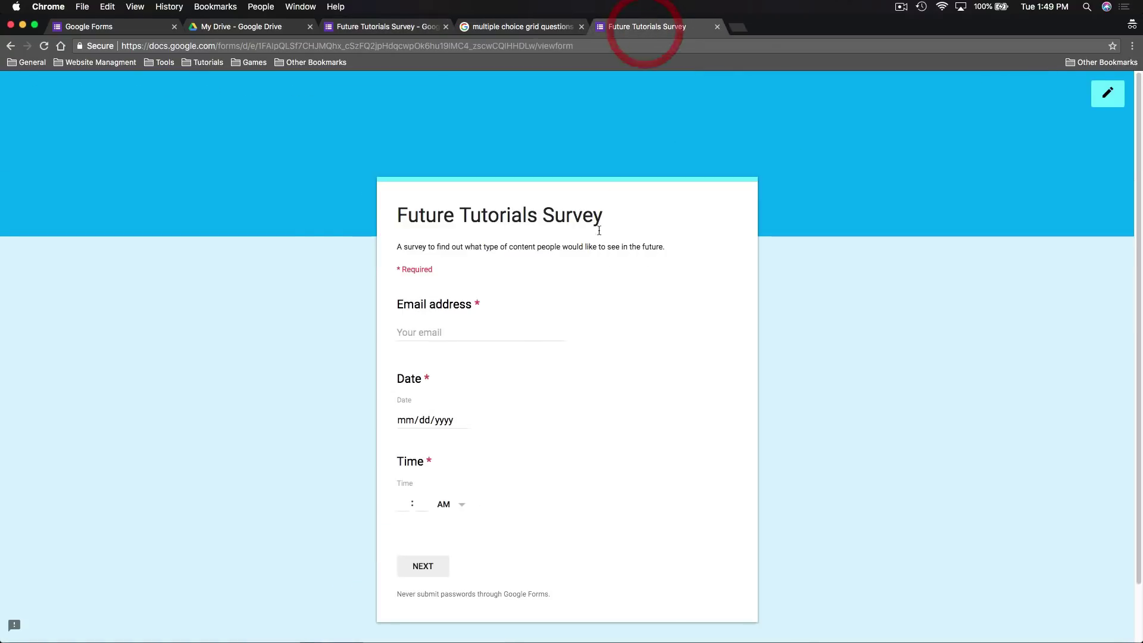
Fill in the respondent's email address and set the survey date to 07/31/2018
{"action": "left_click", "coordinate": [436, 332]}
{"action": "left_click", "coordinate": [443, 361]}
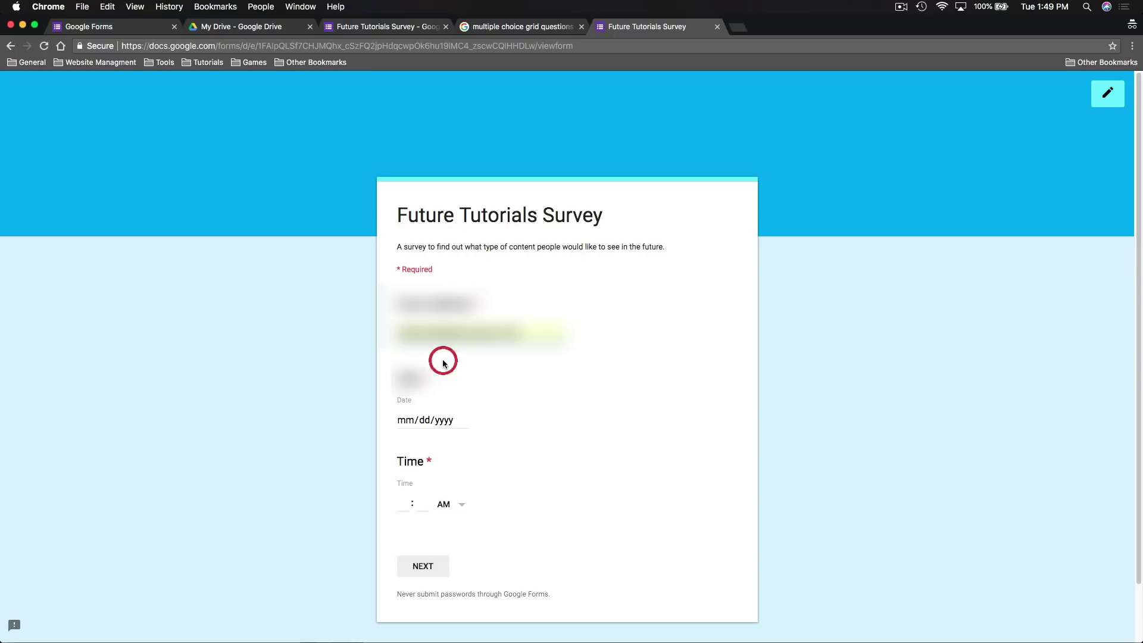
{"action": "left_click", "coordinate": [428, 420]}
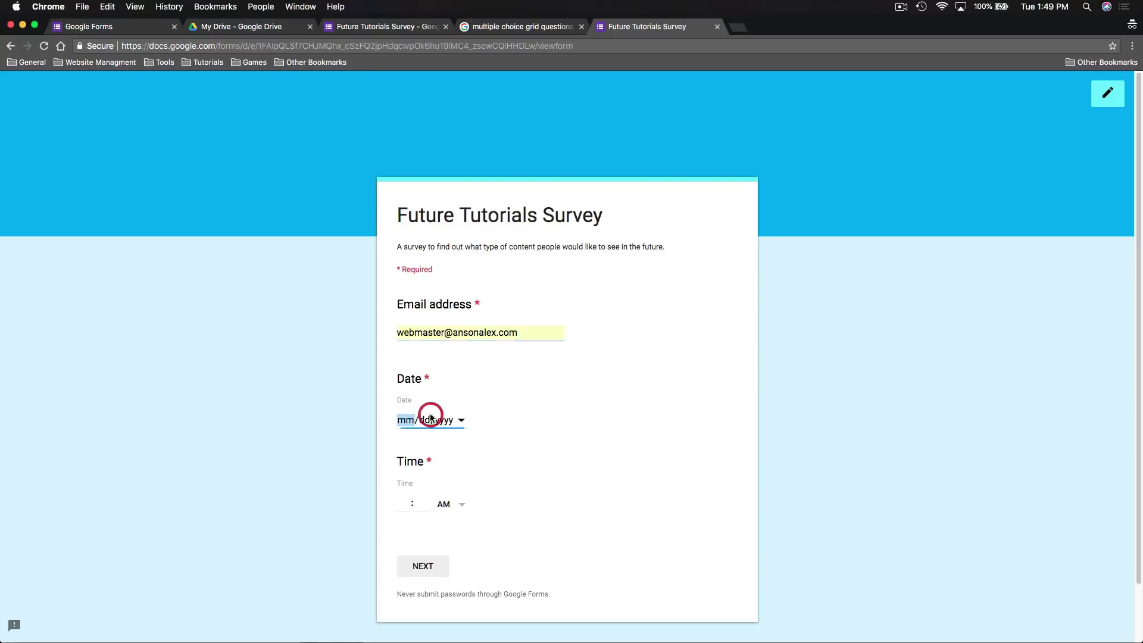
{"action": "left_click", "coordinate": [460, 420]}
{"action": "left_click", "coordinate": [455, 523]}
Set the survey time to 01:00 PM and continue to the second section
{"action": "left_click", "coordinate": [422, 506]}
{"action": "type", "text": "1"}
{"action": "left_click", "coordinate": [451, 504]}
{"action": "left_click", "coordinate": [454, 527]}
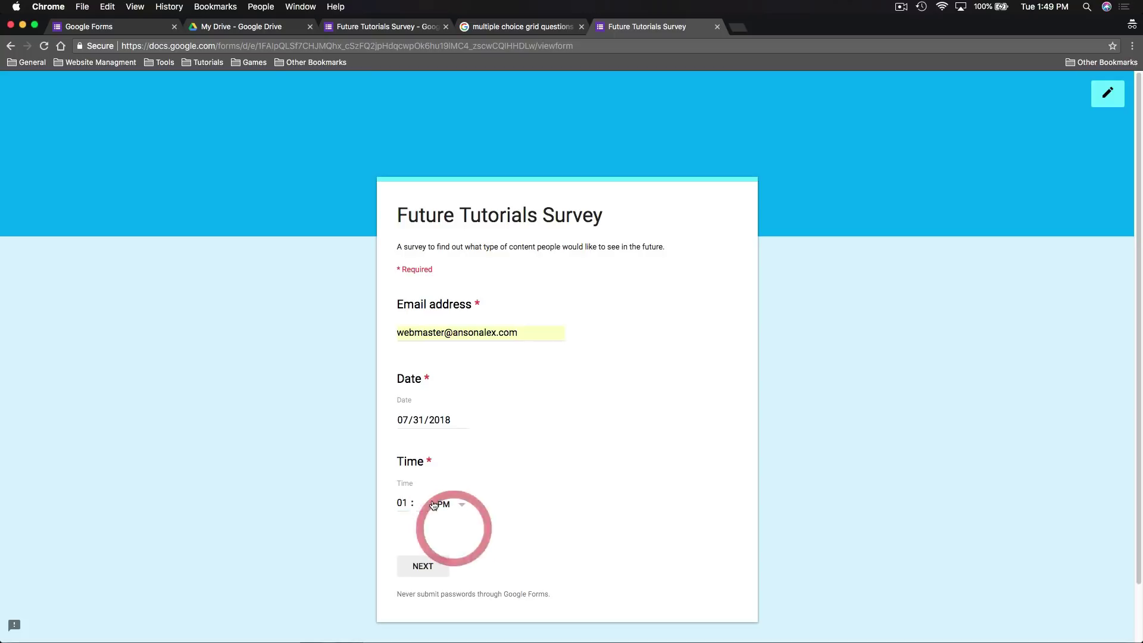
{"action": "left_click", "coordinate": [426, 563]}
Choose a favorite device, rate interest in the four grid topics as Very, and submit the response
{"action": "left_click", "coordinate": [402, 341]}
{"action": "left_click", "coordinate": [694, 504]}
{"action": "left_click", "coordinate": [695, 534]}
{"action": "left_click", "coordinate": [695, 563]}
{"action": "left_click", "coordinate": [695, 591]}
{"action": "scroll", "coordinate": [827, 527], "scroll_direction": "down", "scroll_amount": 5}
{"action": "left_click", "coordinate": [482, 503]}
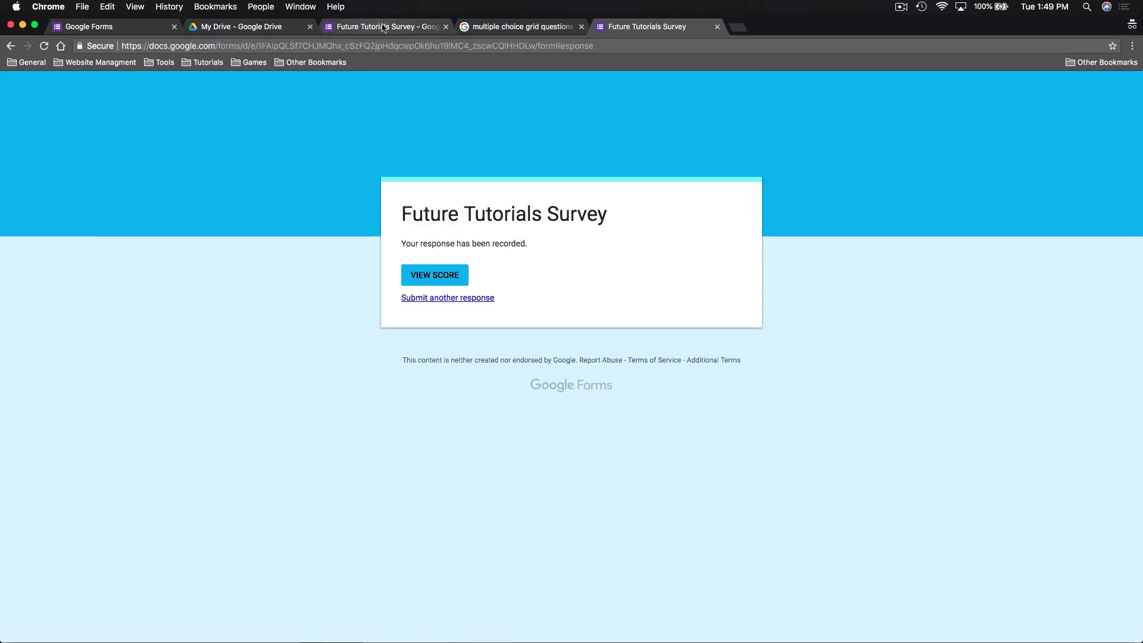
Return to the survey's form editor, open its response summary and dismiss the tip about per-question responses
{"action": "left_click", "coordinate": [383, 28]}
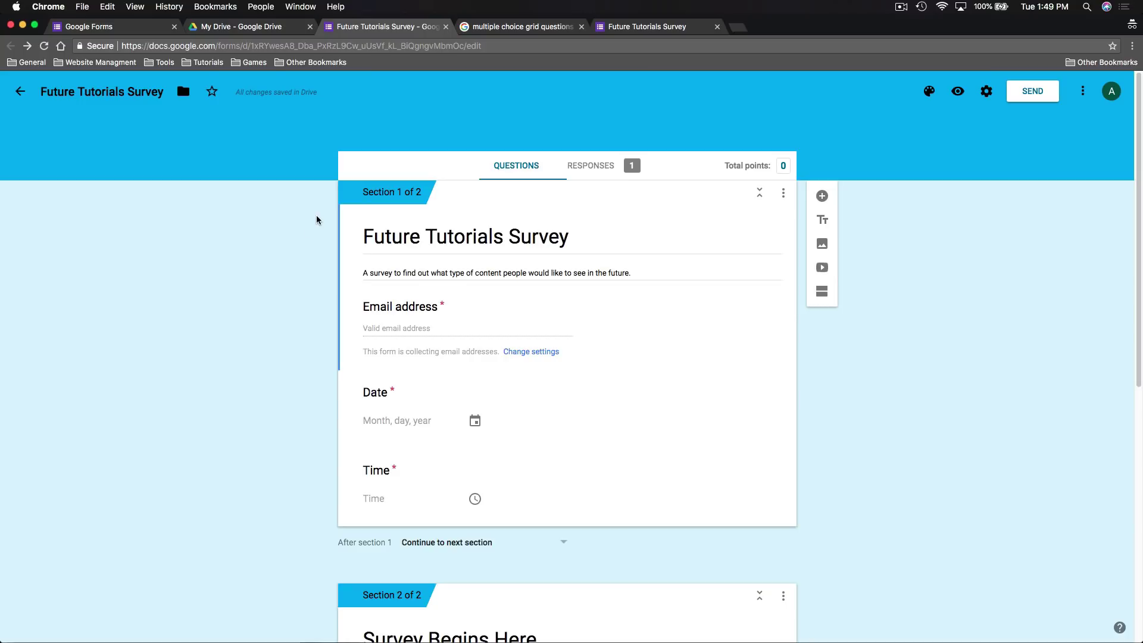
{"action": "left_click", "coordinate": [635, 174]}
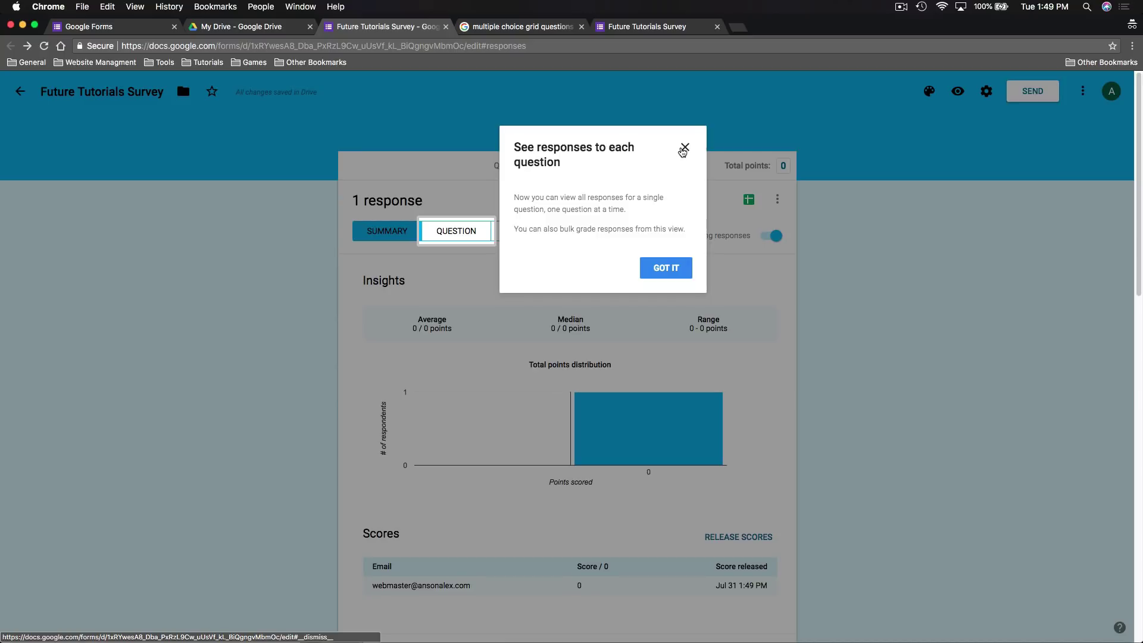
{"action": "left_click", "coordinate": [682, 150]}
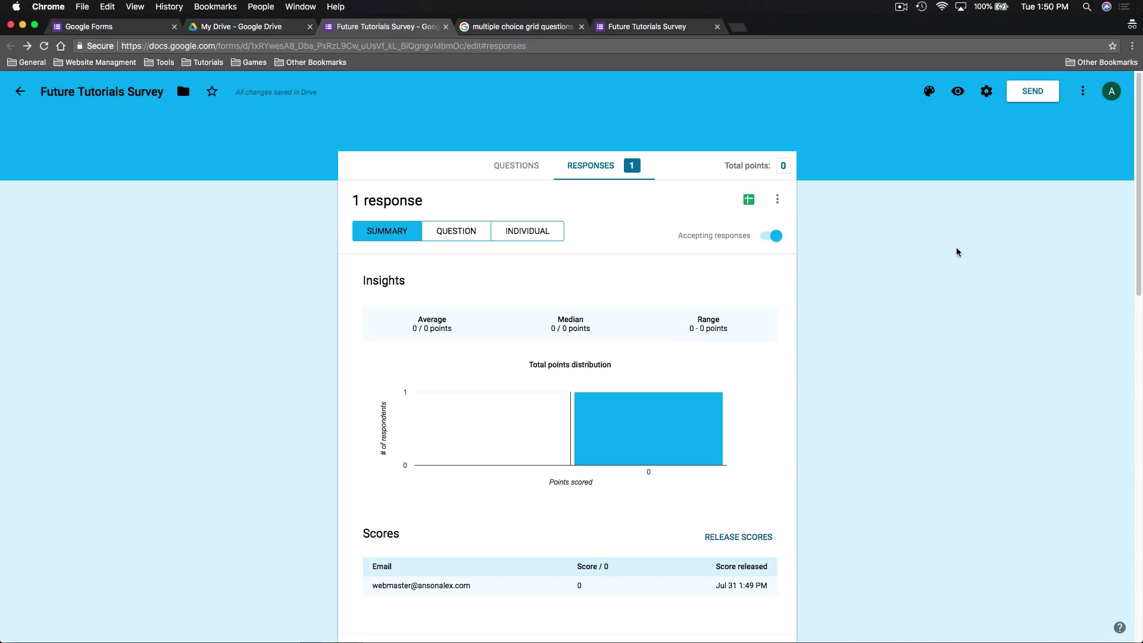
Review the responses question by question, from Date through Time and favorite device to the topic interest grid
{"action": "left_click", "coordinate": [455, 235]}
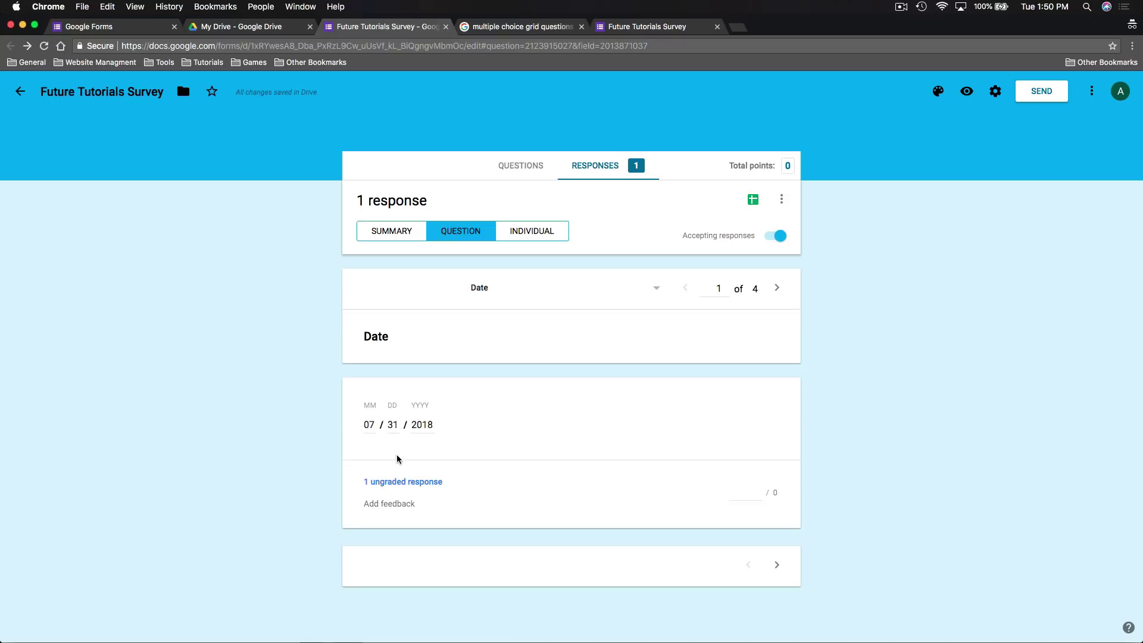
{"action": "left_click", "coordinate": [776, 565]}
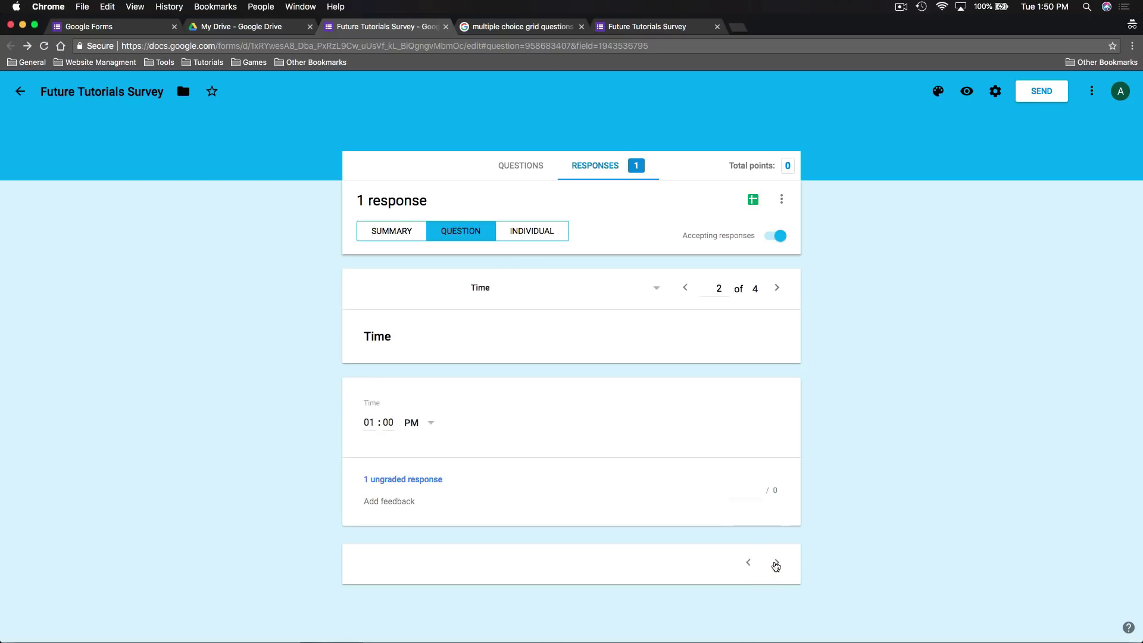
{"action": "left_click", "coordinate": [775, 565]}
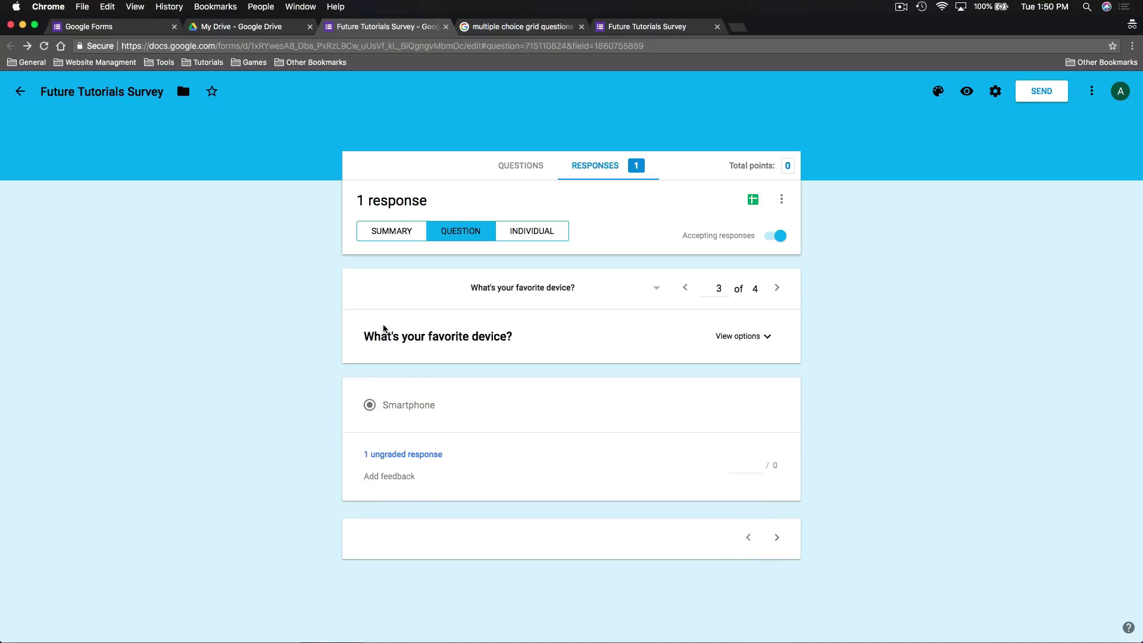
{"action": "left_click", "coordinate": [775, 536]}
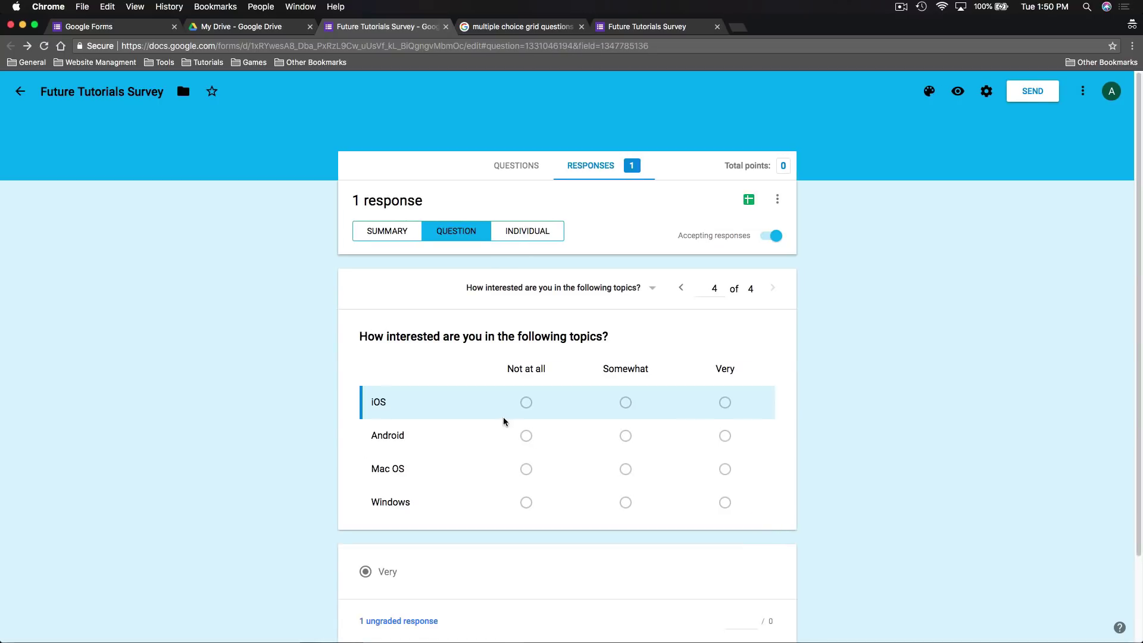
Examine the individual response, reading through its submitted answers and returning to its beginning
{"action": "left_click", "coordinate": [530, 237]}
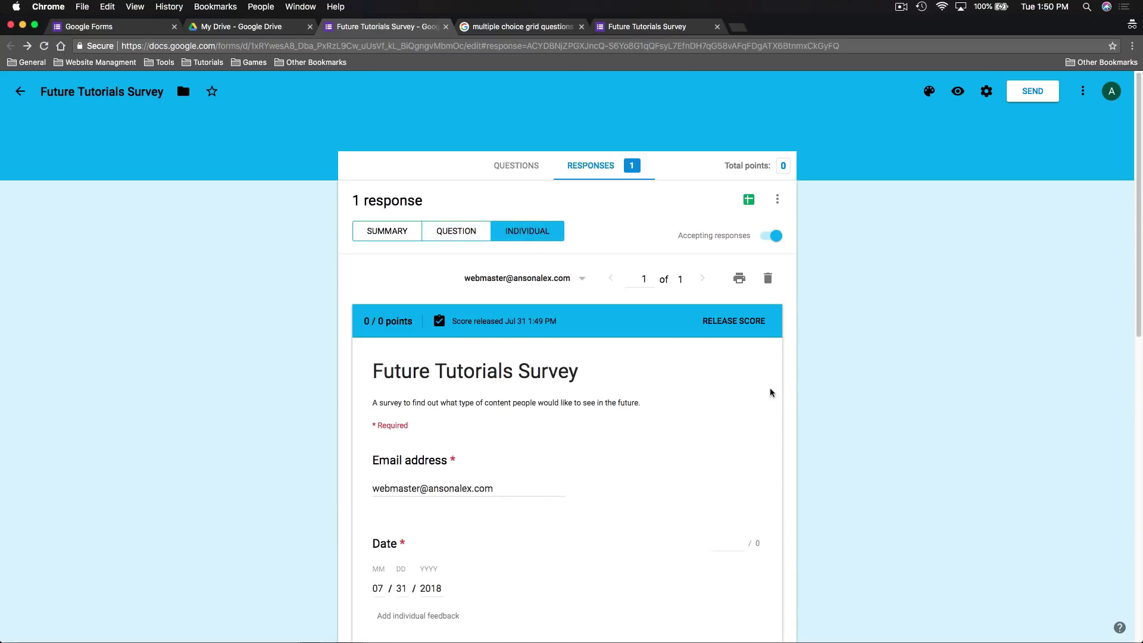
{"action": "scroll", "coordinate": [804, 396], "scroll_direction": "down", "scroll_amount": 3}
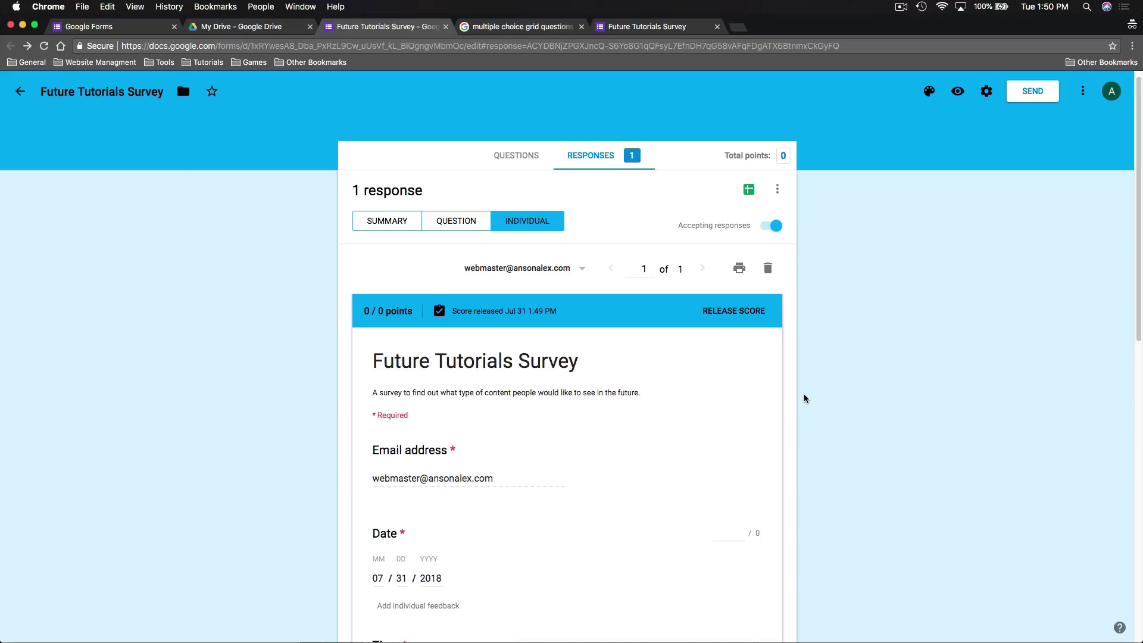
{"action": "scroll", "coordinate": [804, 395], "scroll_direction": "down", "scroll_amount": 6}
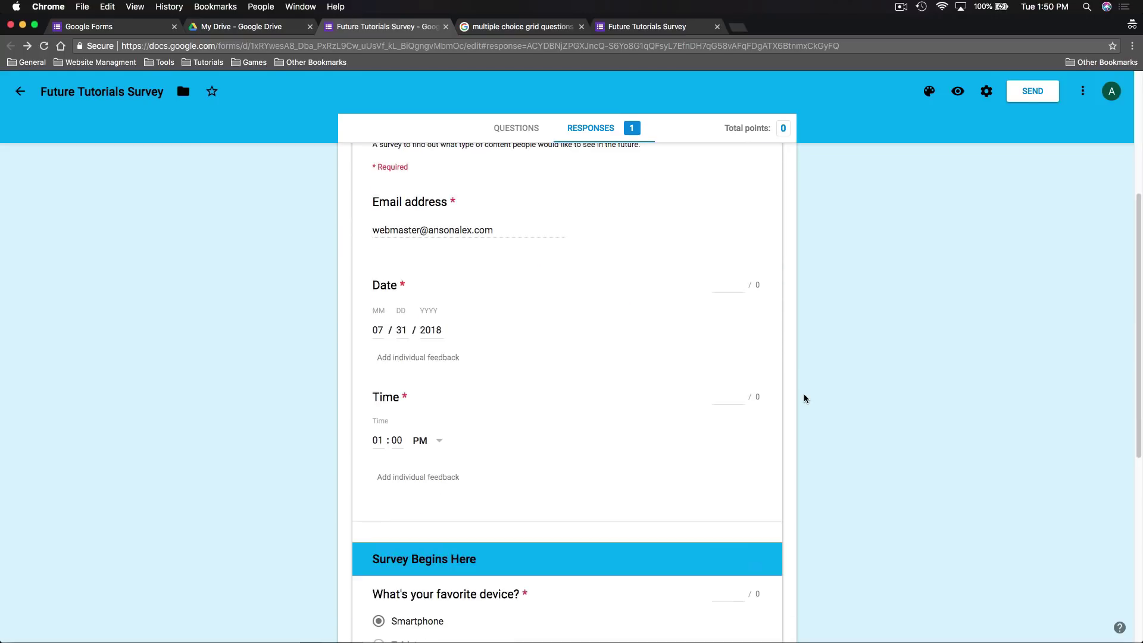
{"action": "scroll", "coordinate": [803, 396], "scroll_direction": "up", "scroll_amount": 8}
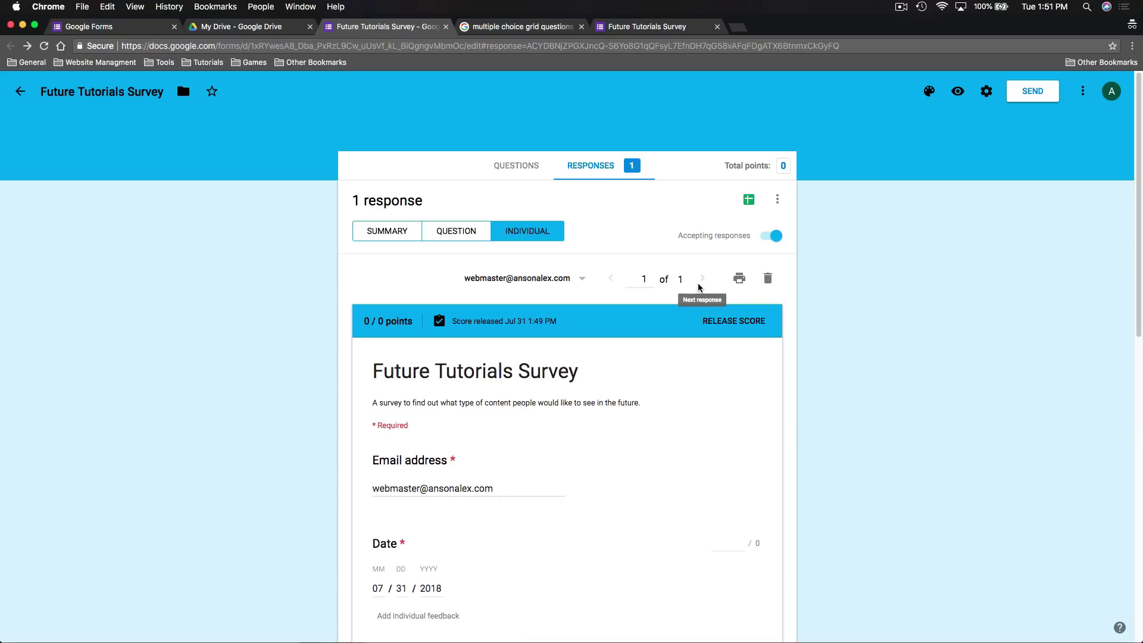
Create a new spreadsheet as the response destination and open the linked sheet
{"action": "left_click", "coordinate": [749, 205]}
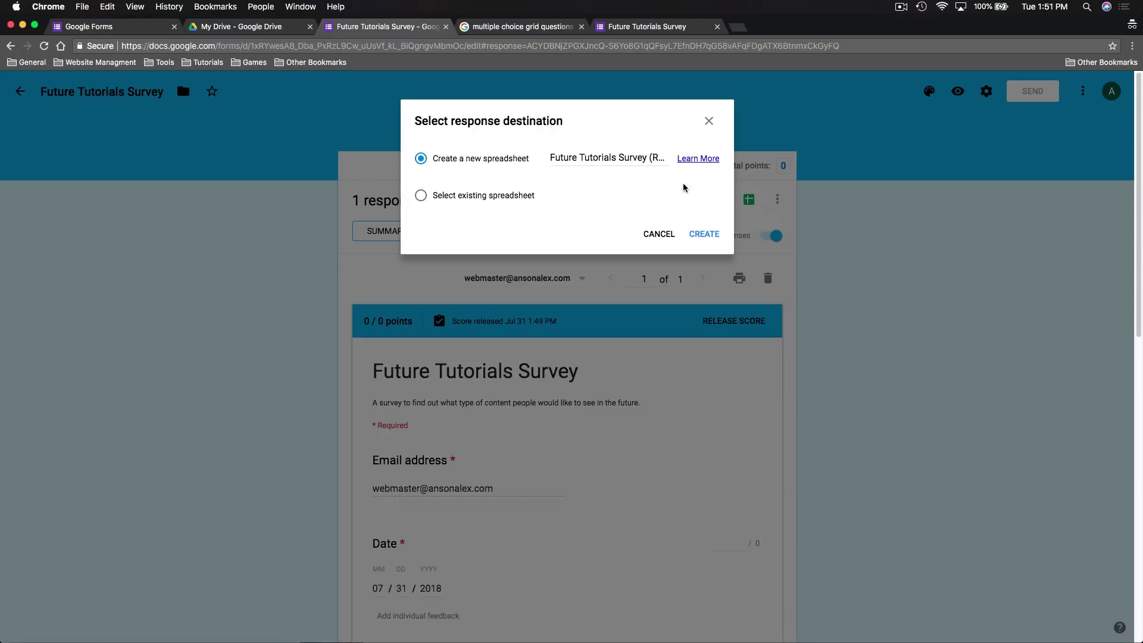
{"action": "left_click", "coordinate": [702, 234]}
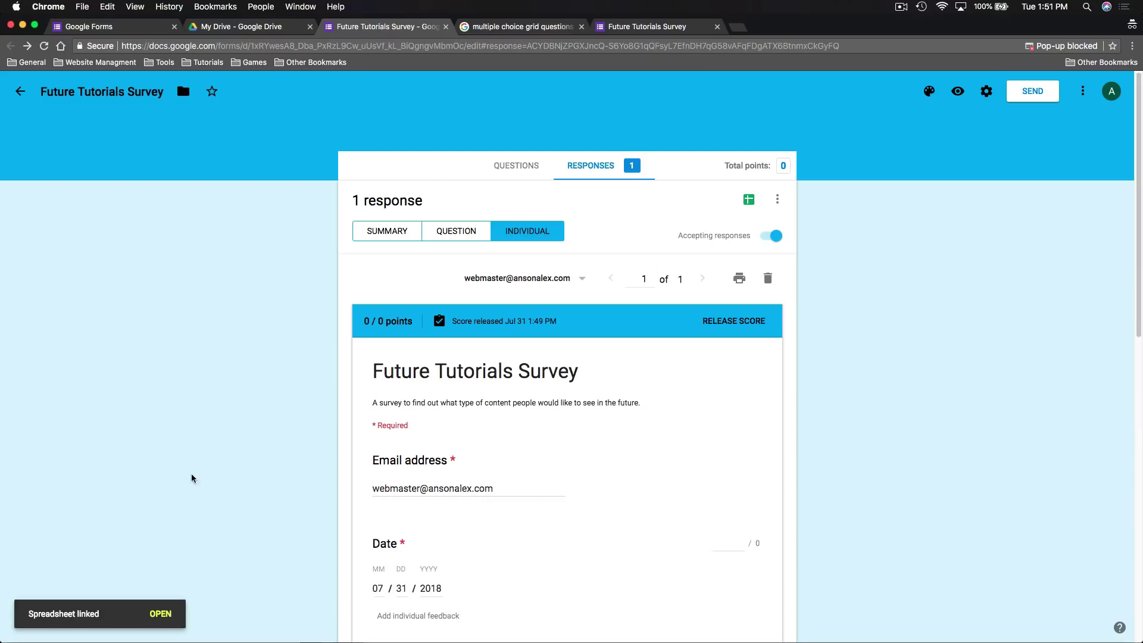
{"action": "left_click", "coordinate": [156, 621]}
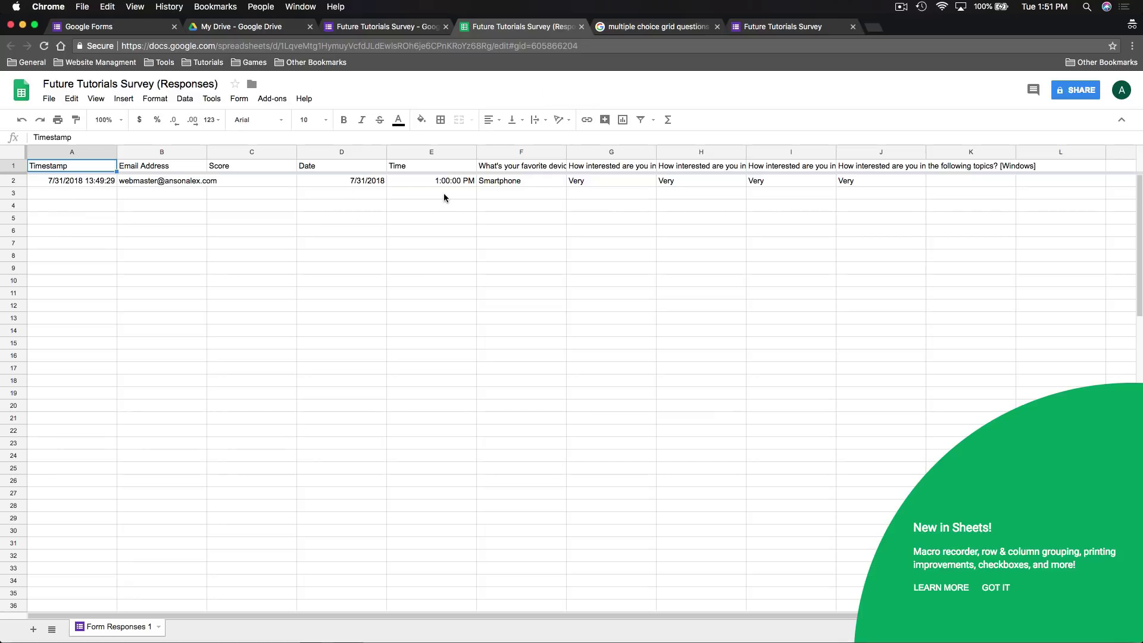
Widen columns F, G and H of the response sheet to fit the favorite device, iOS and Android question headers
{"action": "left_click", "coordinate": [59, 181]}
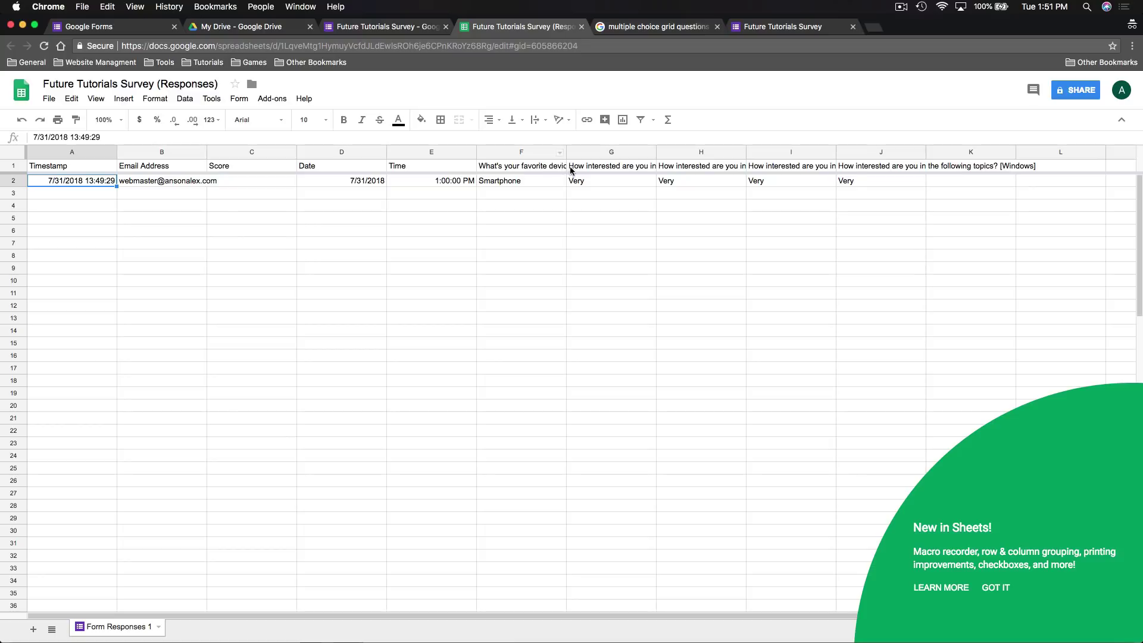
{"action": "left_click_drag", "start_coordinate": [566, 152], "coordinate": [583, 146]}
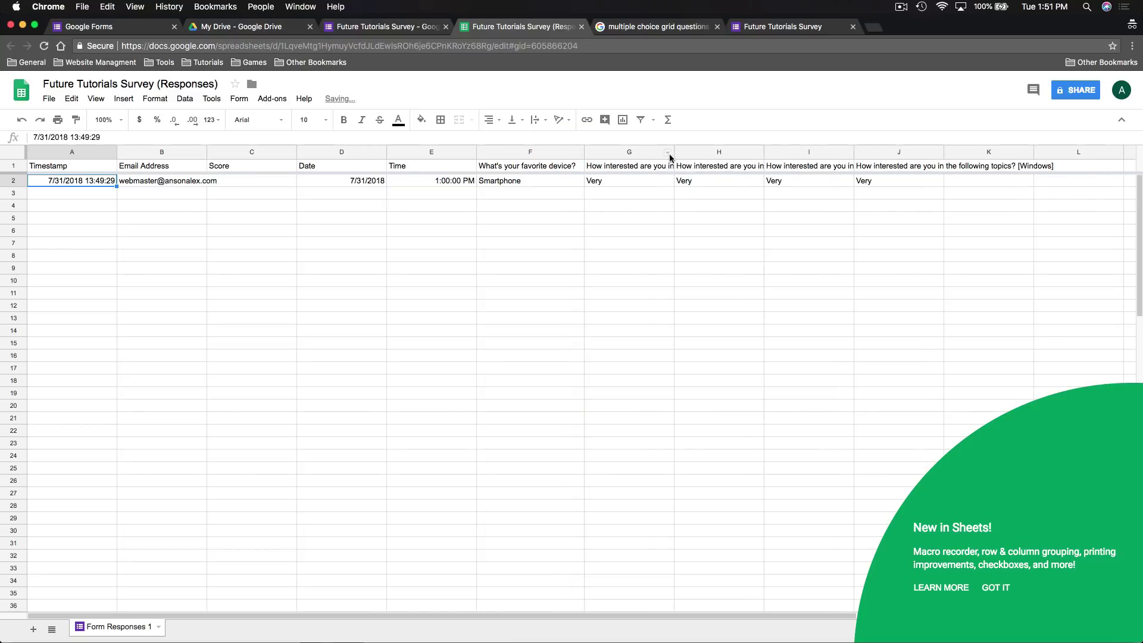
{"action": "left_click_drag", "start_coordinate": [673, 152], "coordinate": [801, 140]}
{"action": "mouse_move", "coordinate": [892, 156]}
{"action": "left_click_drag", "start_coordinate": [895, 148], "coordinate": [1018, 150]}
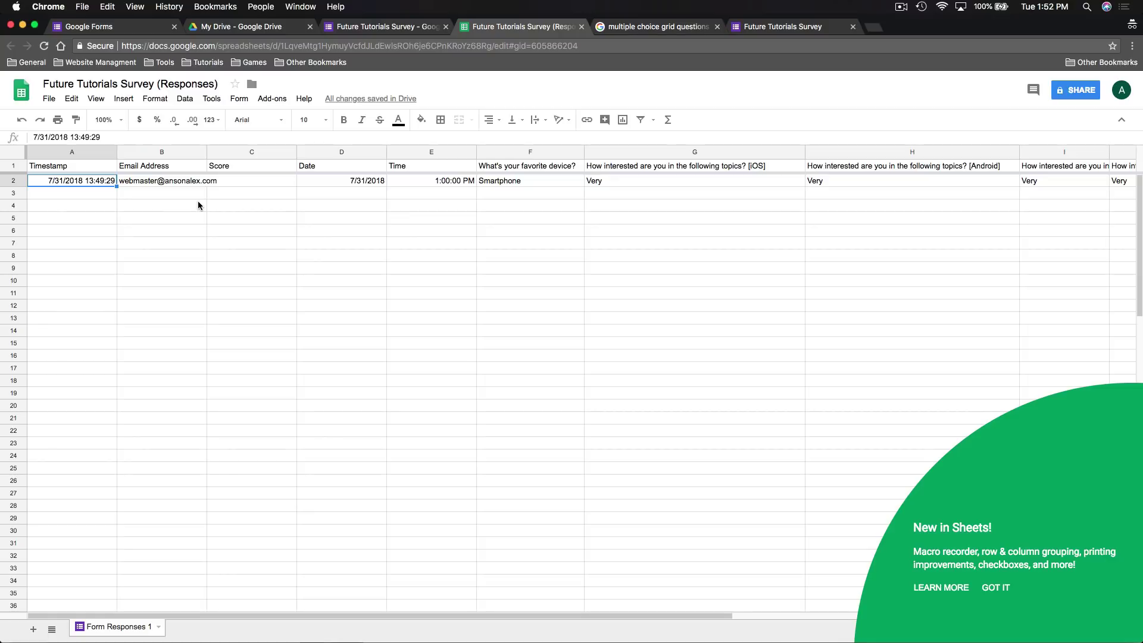
Open Future Tutorials Survey from My Drive, view its response summary, and return to the Drive file list
{"action": "left_click", "coordinate": [255, 28]}
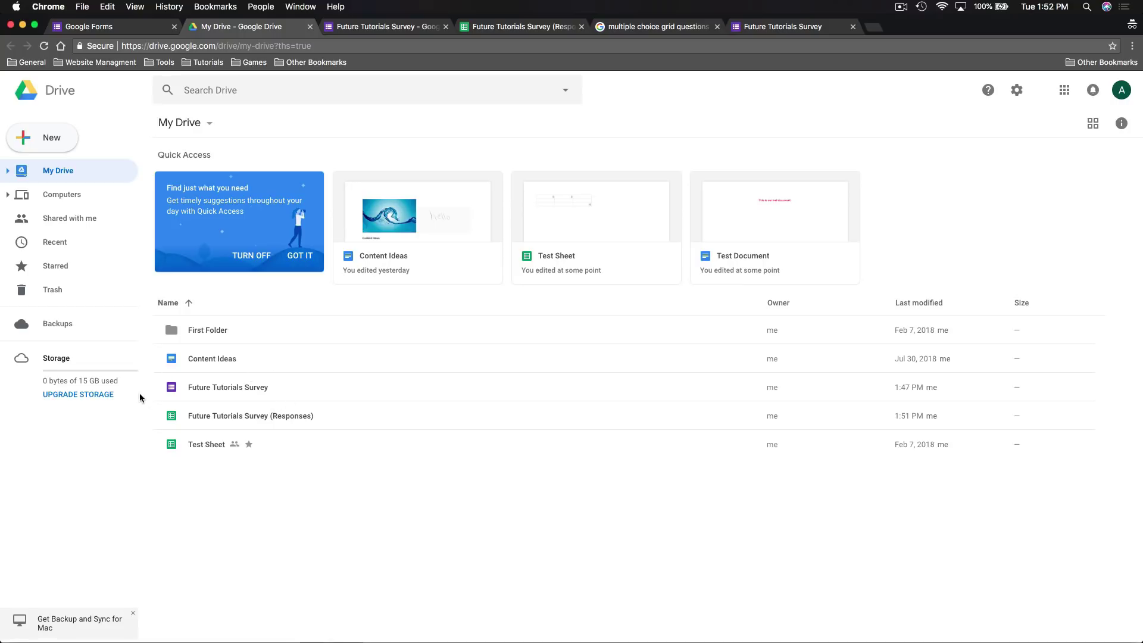
{"action": "double_click", "coordinate": [289, 390]}
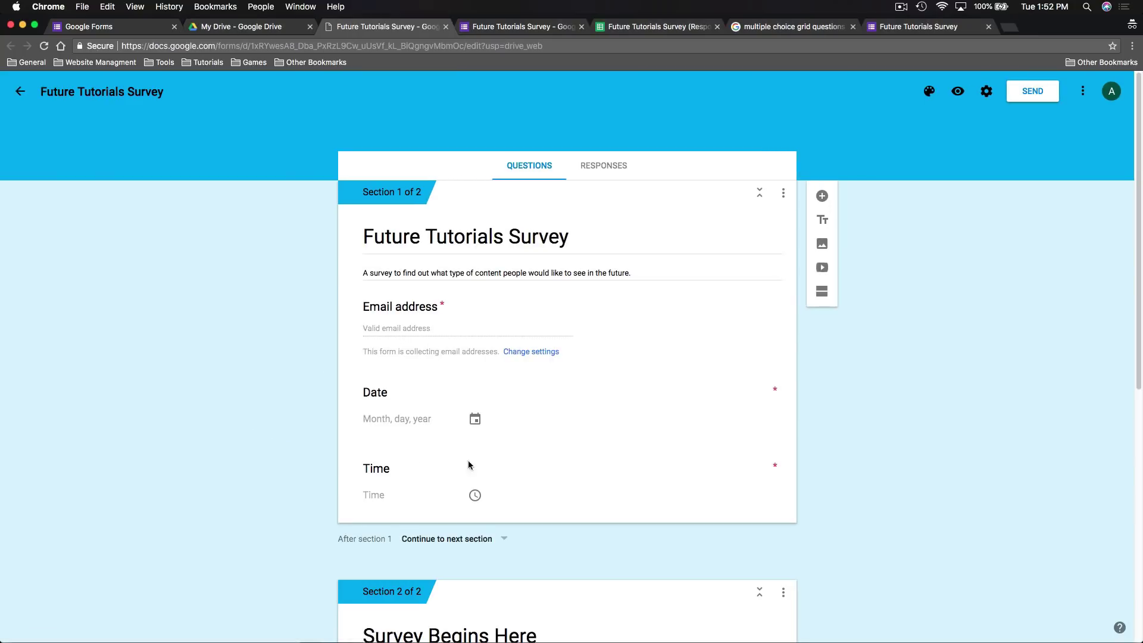
{"action": "left_click", "coordinate": [594, 165]}
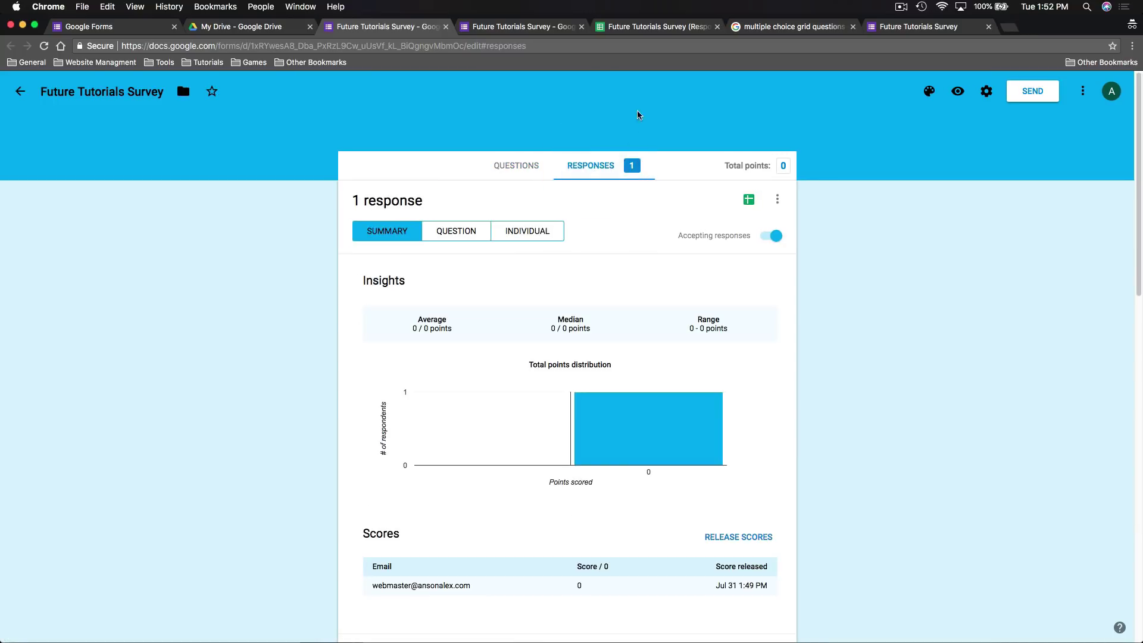
{"action": "left_click", "coordinate": [250, 27]}
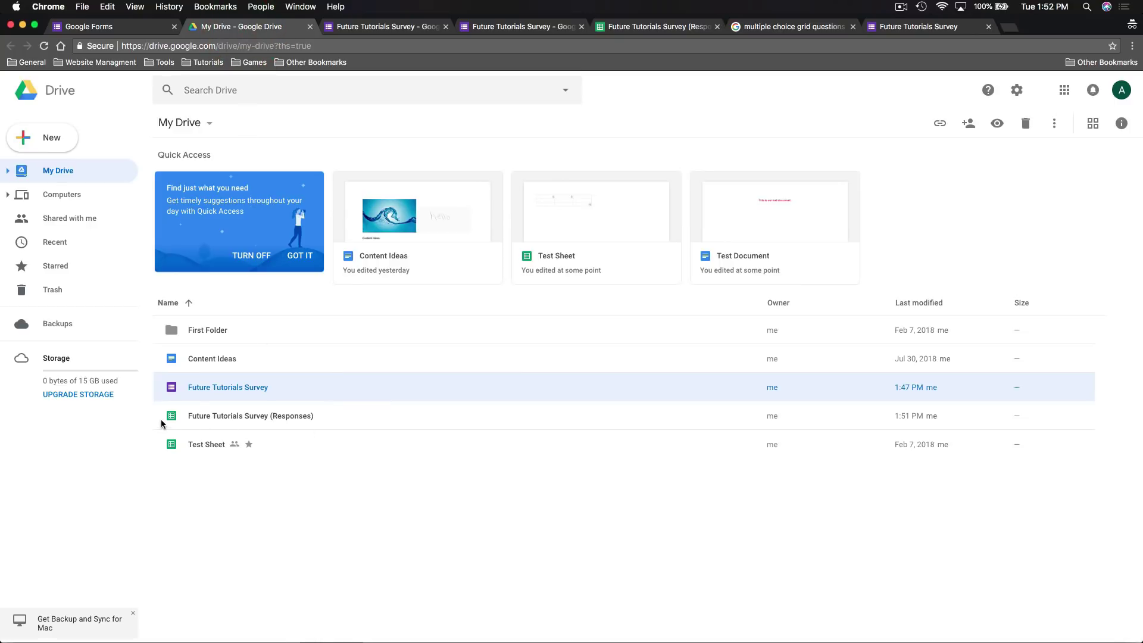